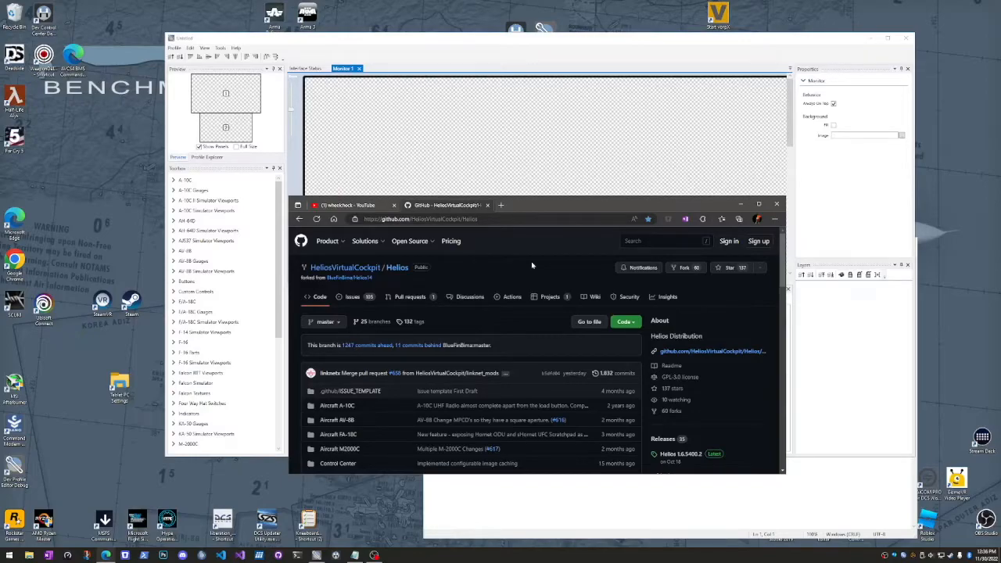
- Open the releases page of the Helios repository and examine the release notes and downloadable assets of Helios 1.6.5400.2
scroll(729, 379, down, 1)
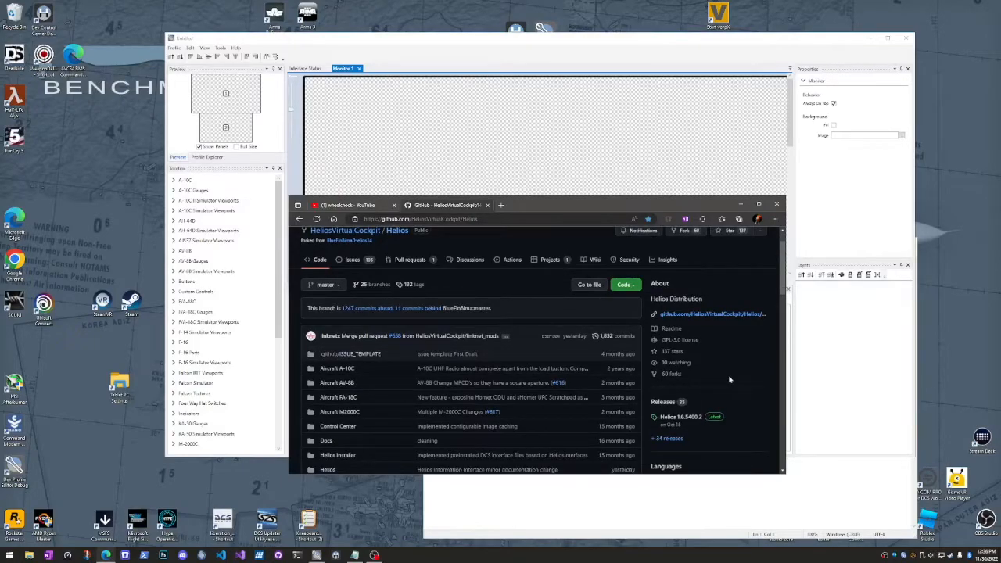
scroll(730, 379, down, 1)
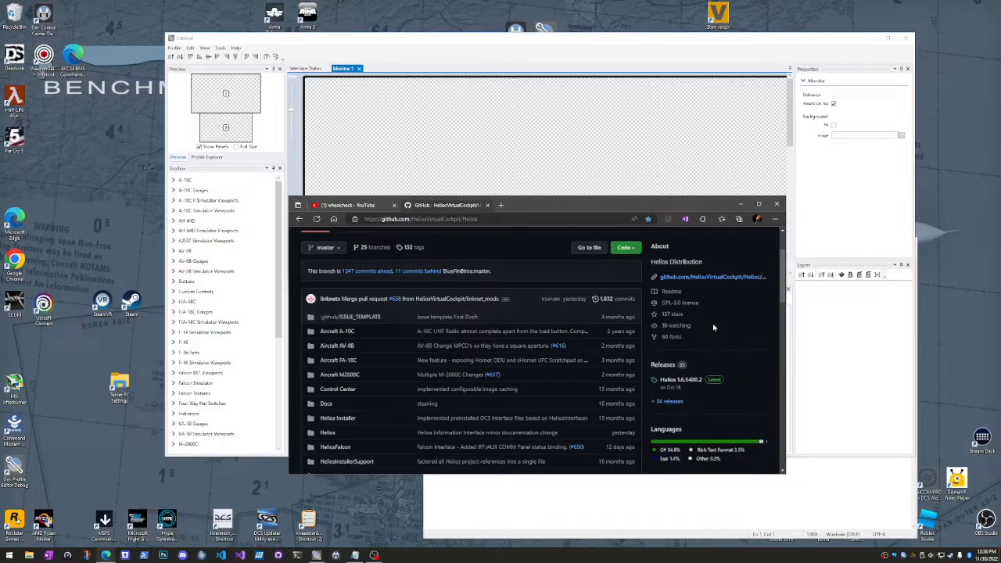
click(664, 365)
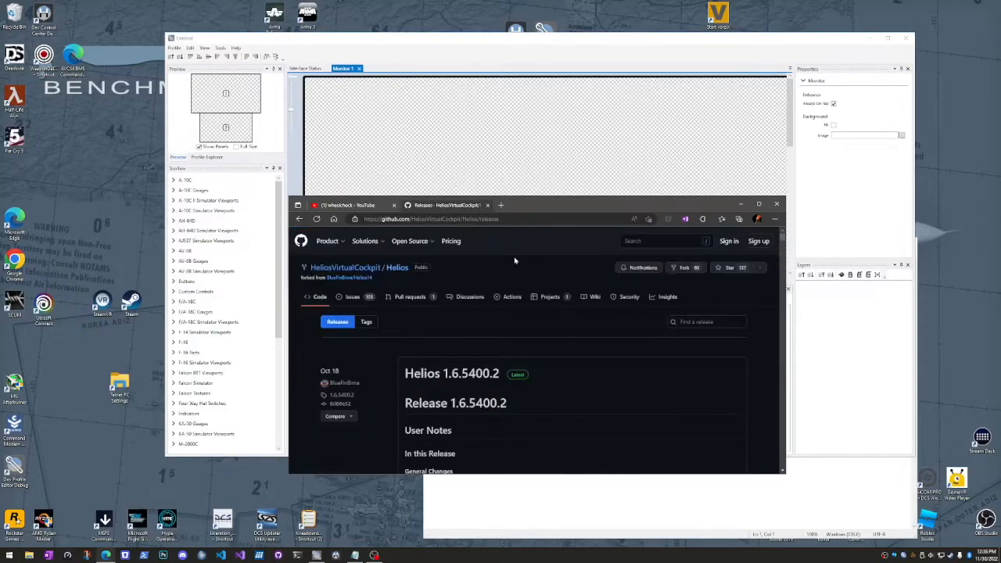
scroll(546, 368, down, 8)
scroll(382, 391, down, 15)
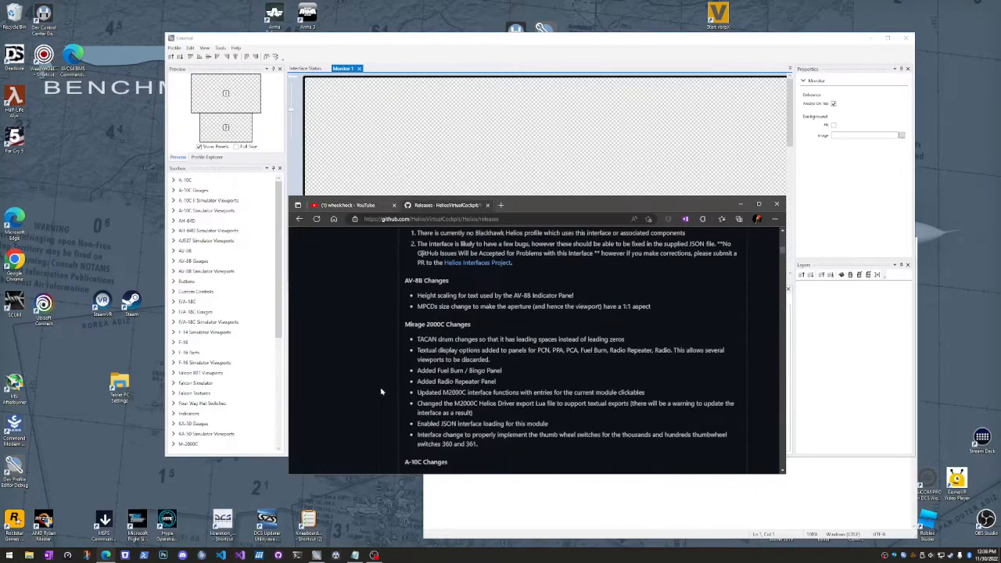
scroll(382, 391, down, 8)
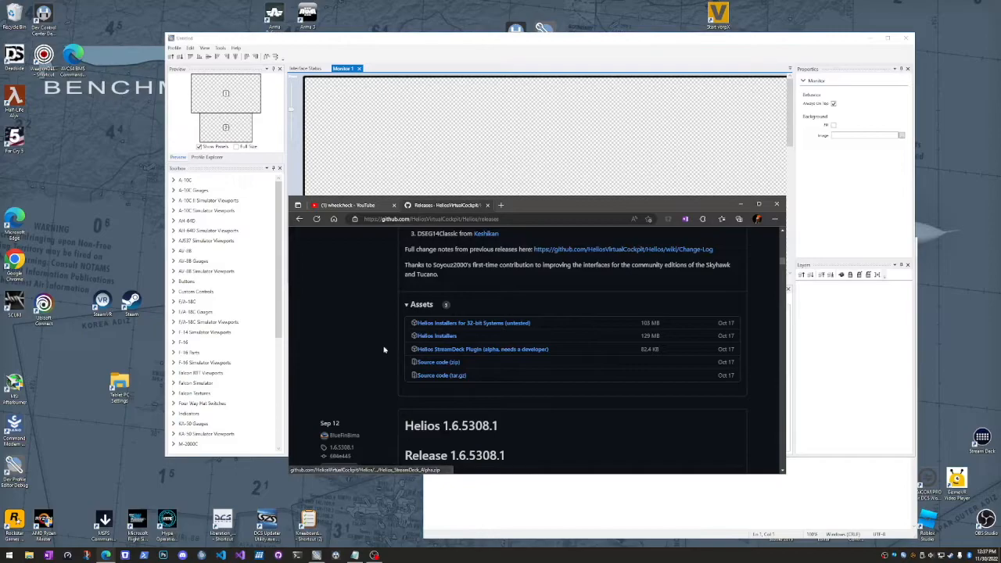
scroll(391, 366, up, 20)
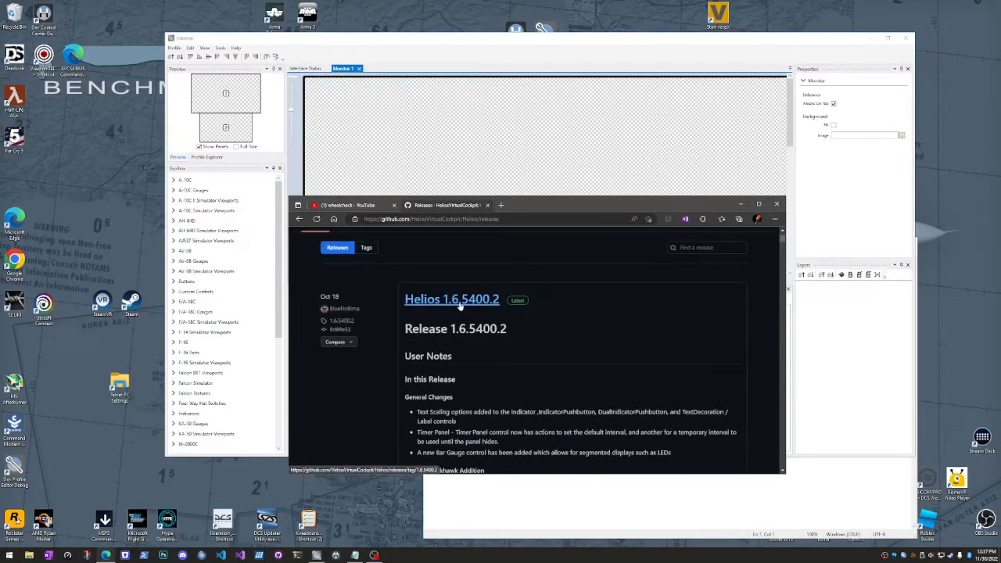
scroll(395, 417, down, 15)
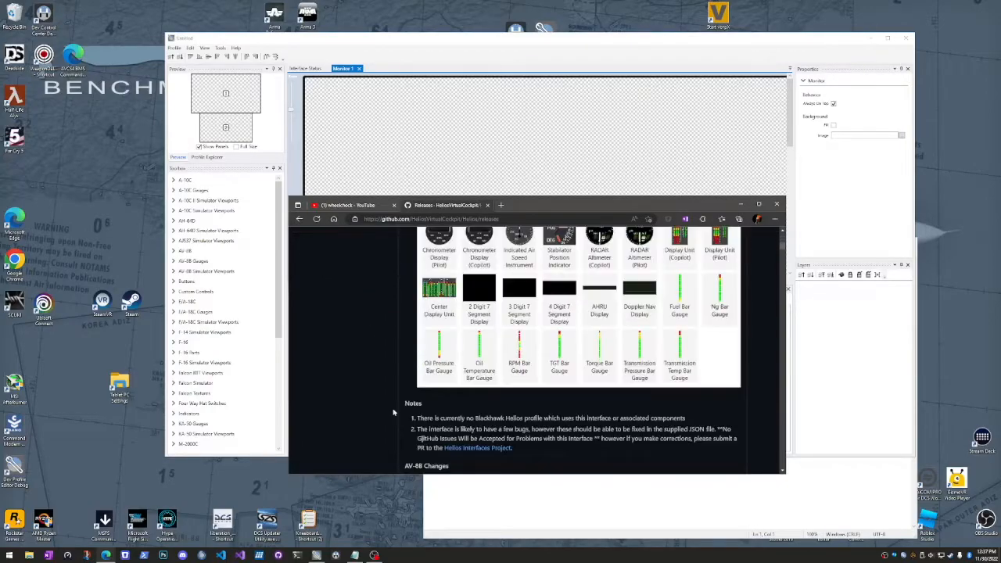
scroll(394, 417, down, 5)
scroll(384, 407, up, 1)
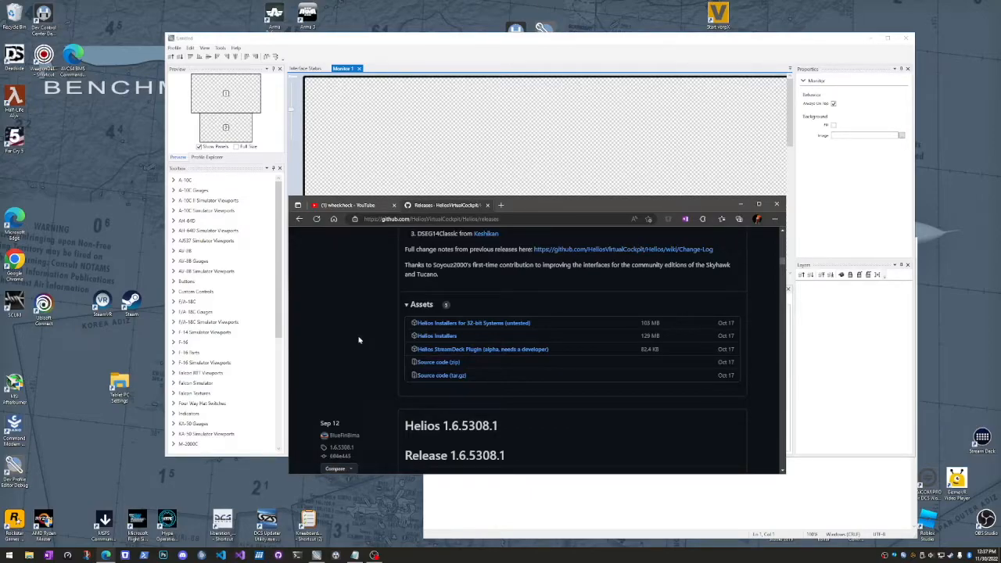
- In File Explorer, open the Plugins folder under Helios Virtual Cockpit\Helios on the Steam Games (G:) drive, checking the StreamDeck plugin download in the browser
click(29, 555)
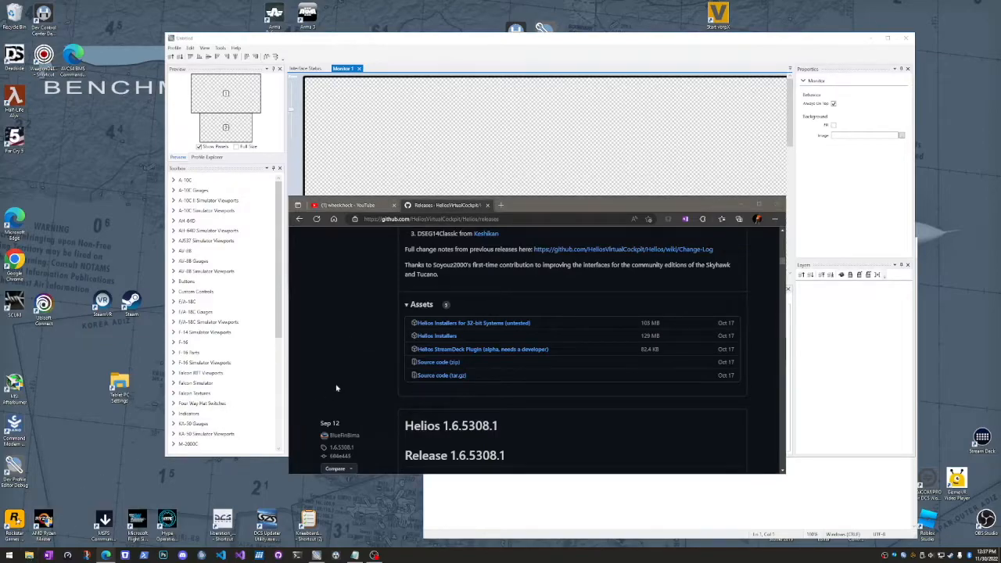
drag(594, 264, 624, 158)
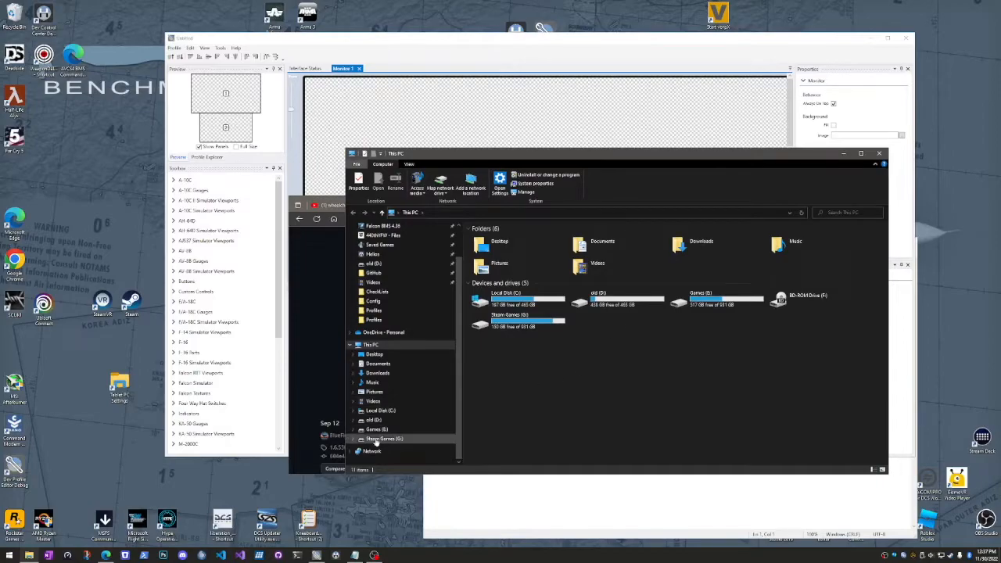
click(384, 439)
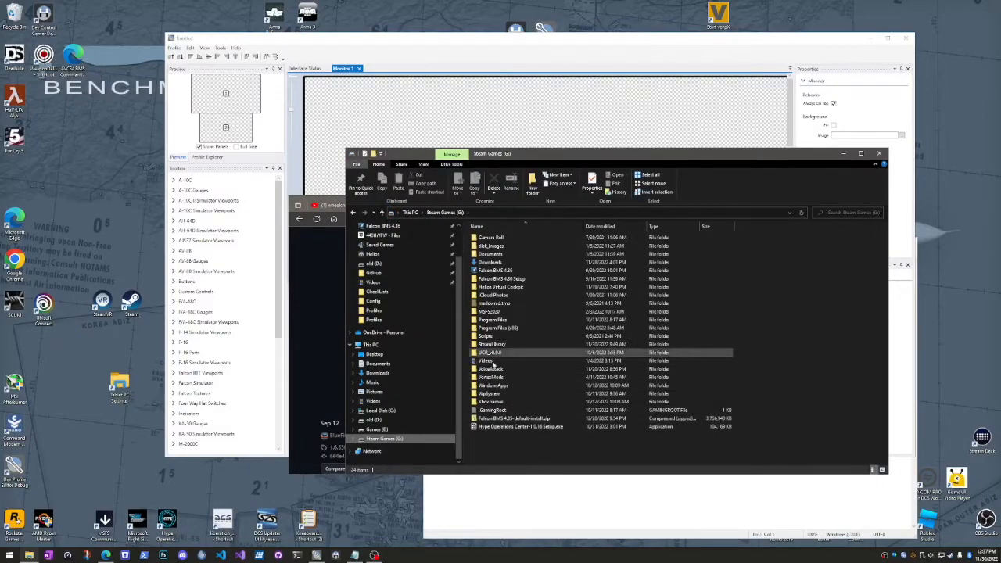
double_click(501, 288)
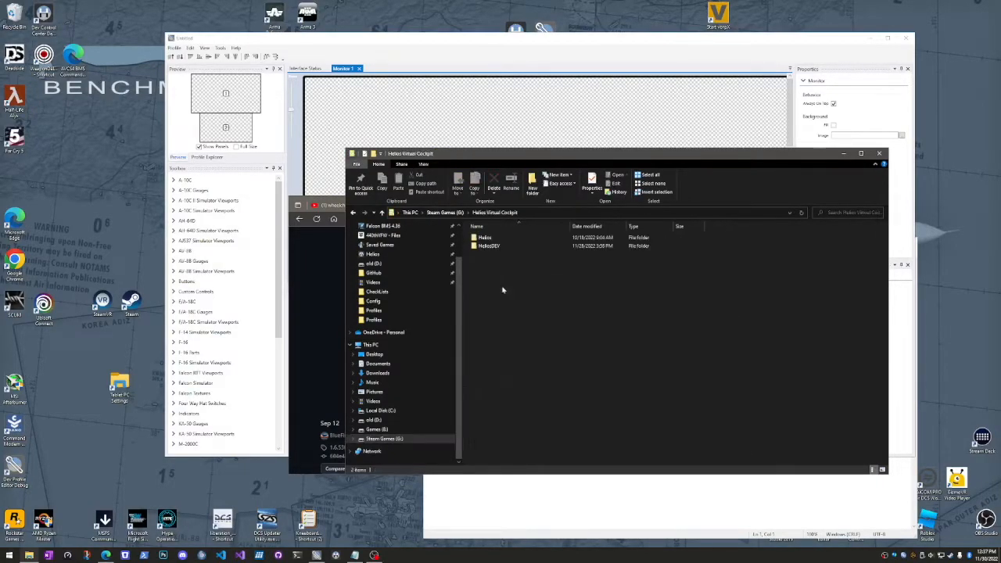
double_click(488, 238)
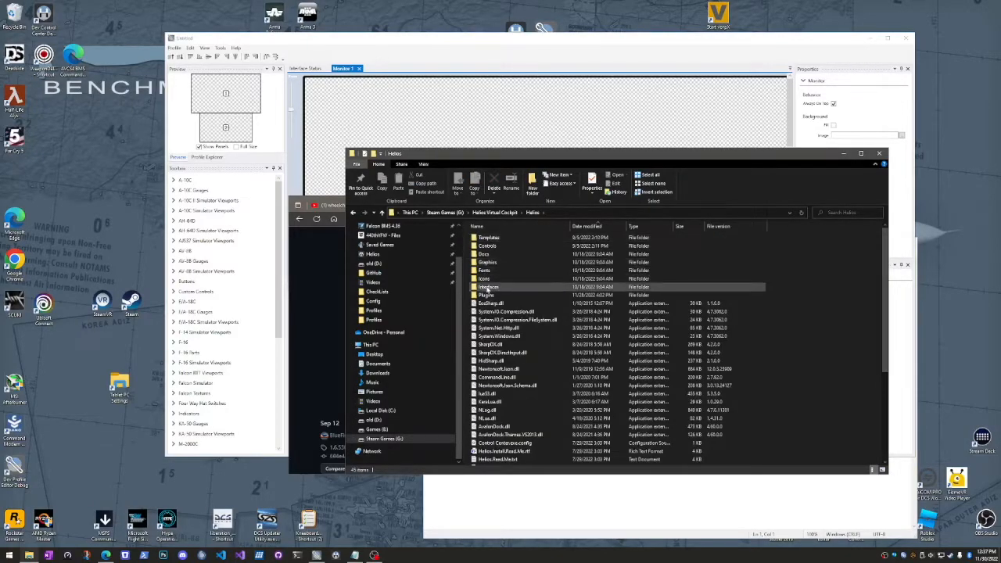
double_click(498, 298)
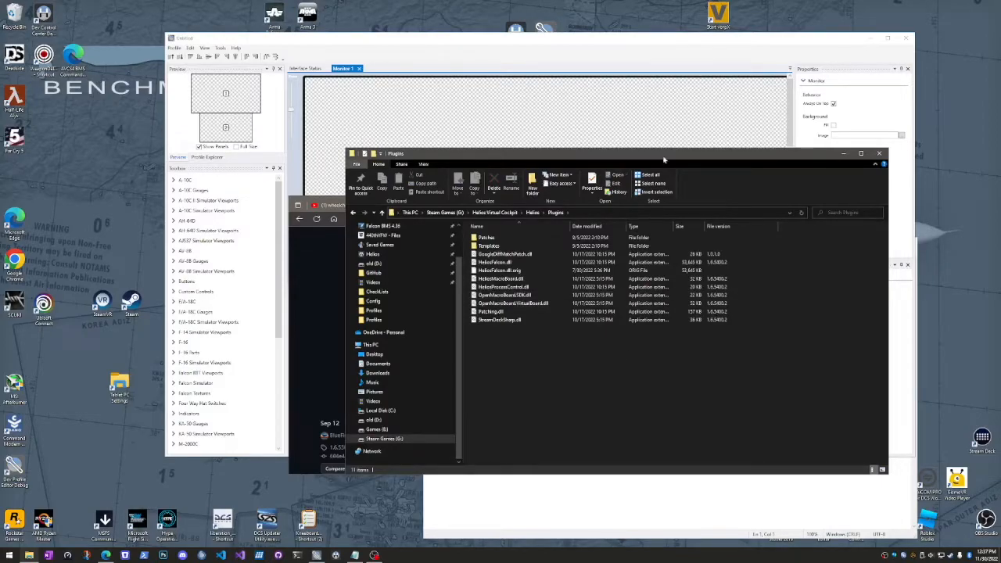
drag(667, 159, 718, 161)
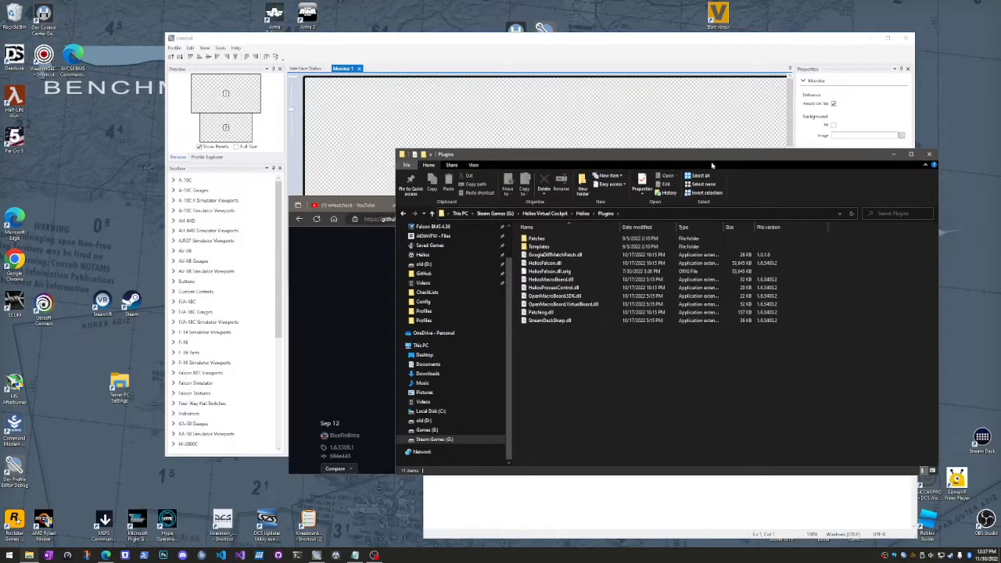
click(347, 291)
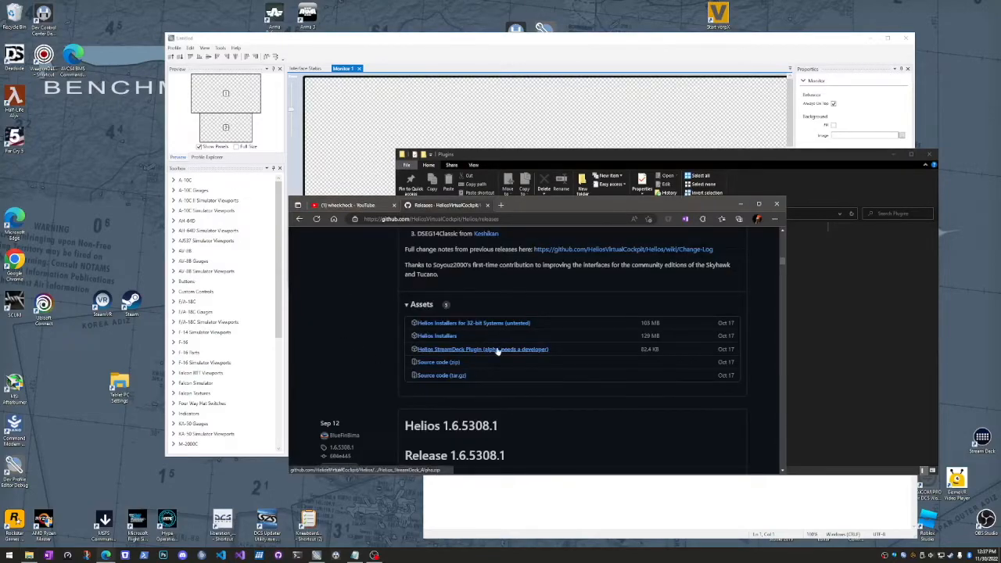
click(735, 166)
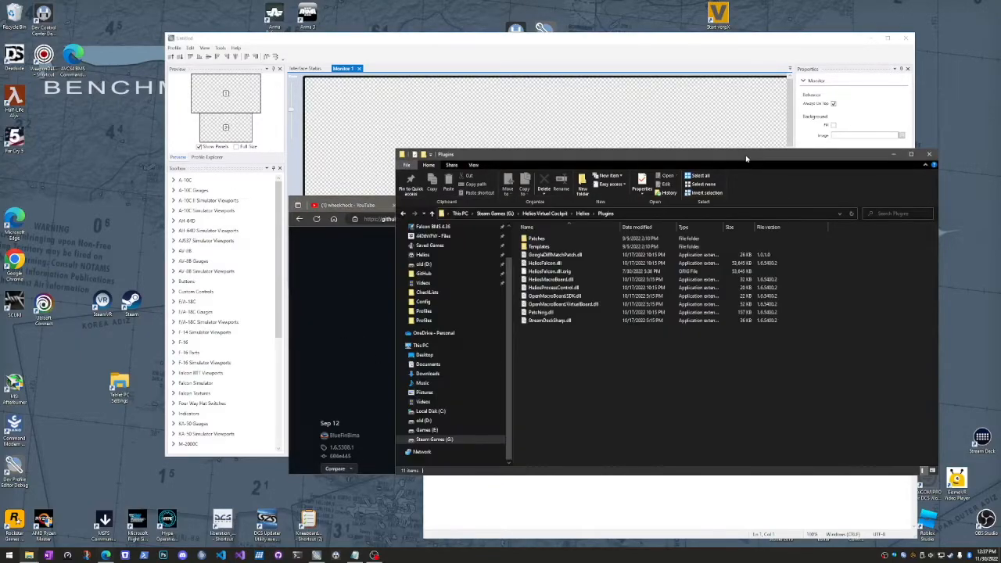
- Select the plugin files HeliosMacroBoard.dll, OpenMacroBoard.SDK.dll, OpenMacroBoard.VirtualBoard.dll and StreamDeckSharp.dll together
click(579, 279)
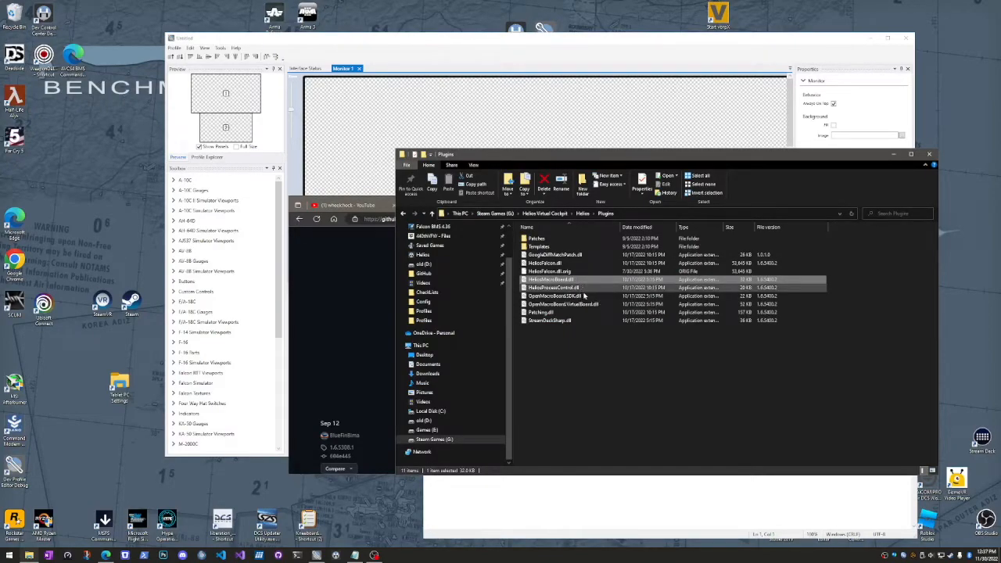
ctrl+click(585, 297)
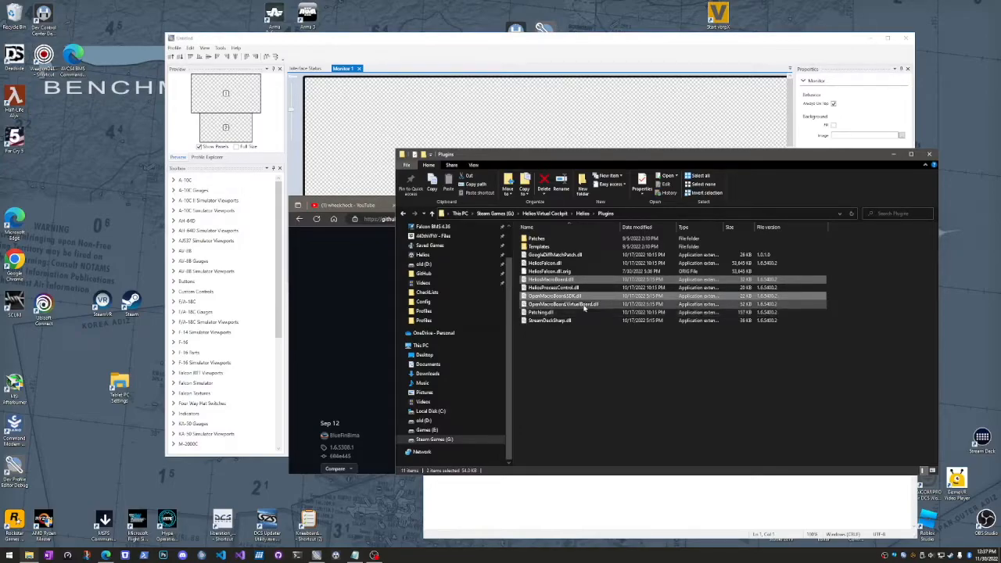
ctrl+click(585, 307)
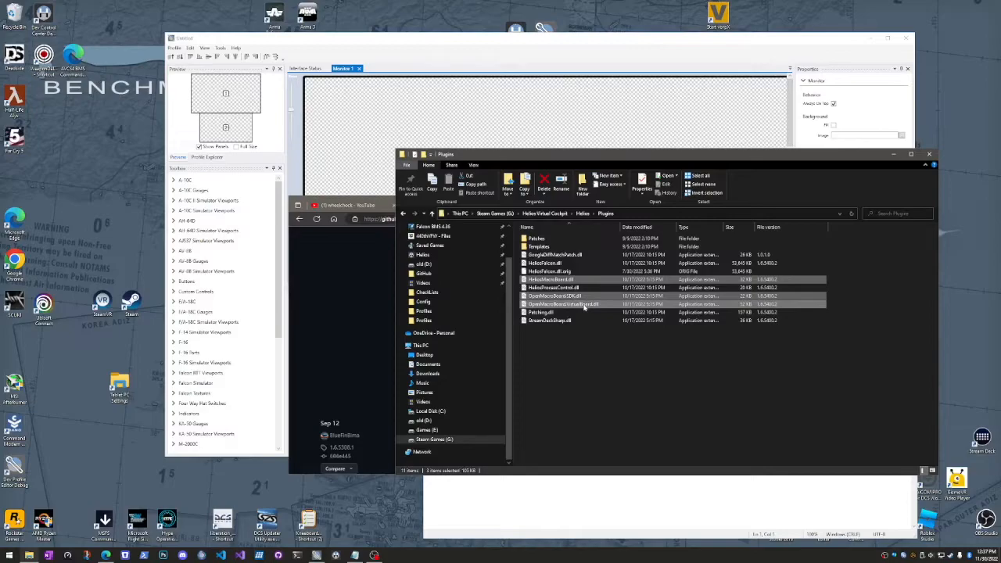
ctrl+click(571, 322)
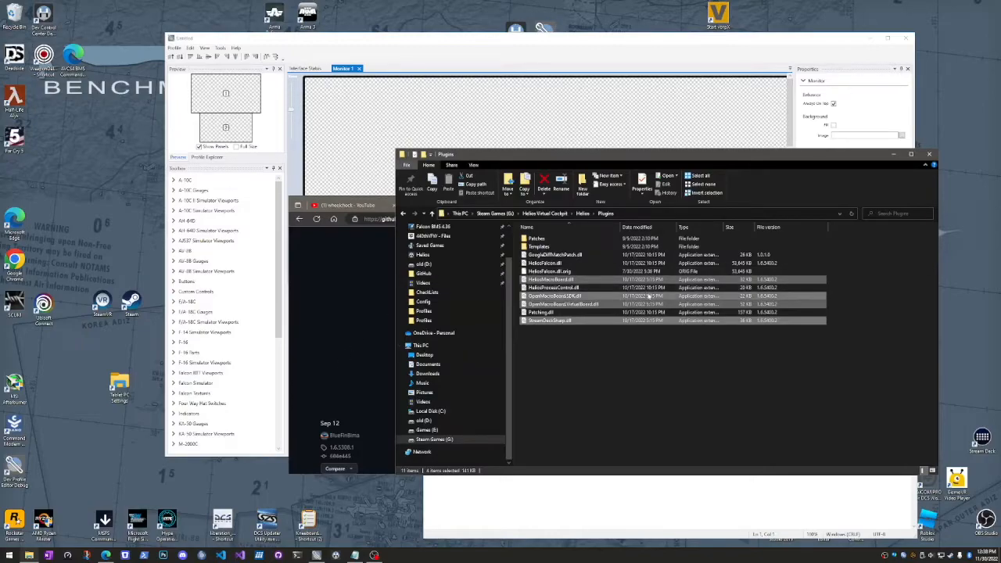
- Return to the Helios Profile Editor and add the Stream Deck XL interface to the current profile
click(894, 154)
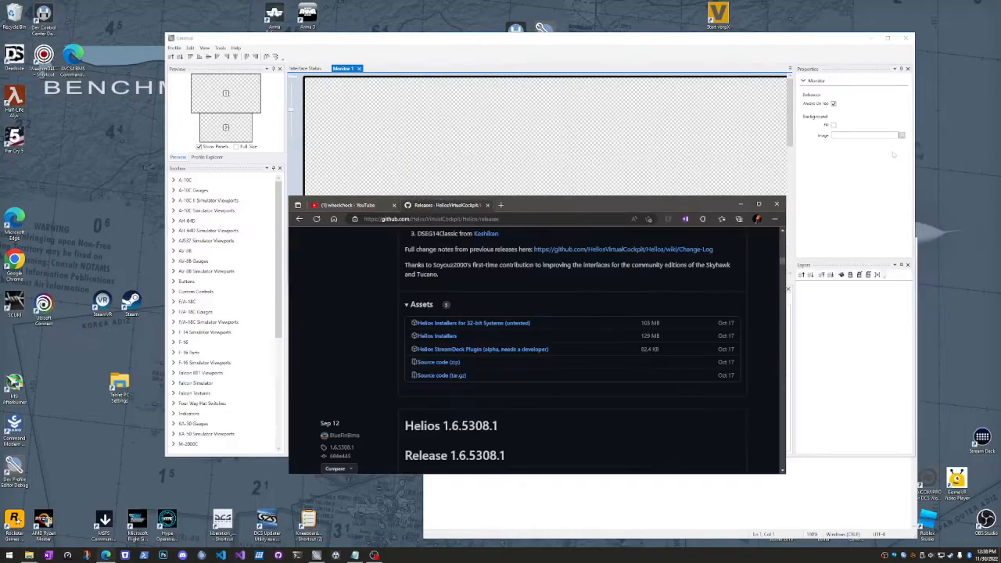
click(740, 204)
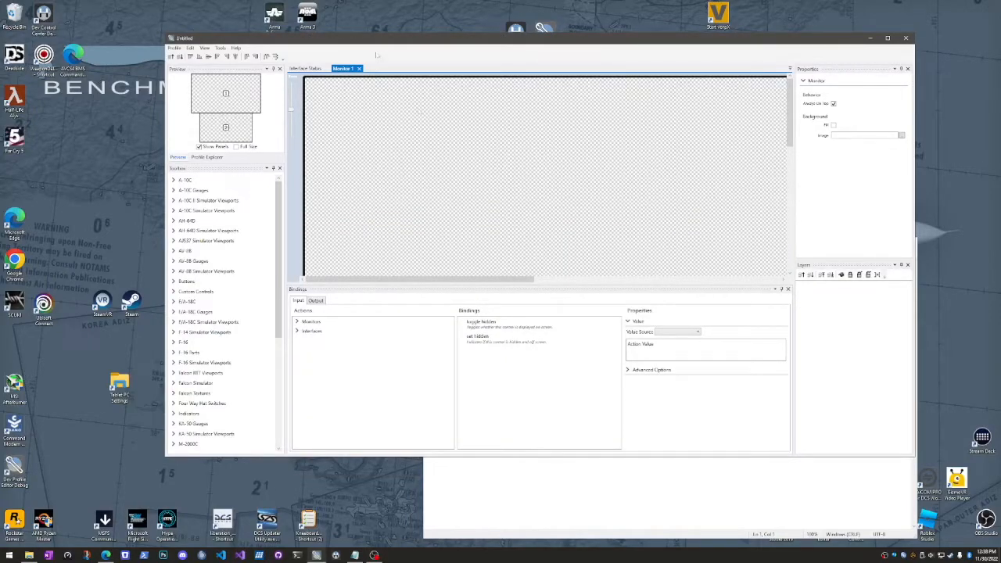
click(306, 69)
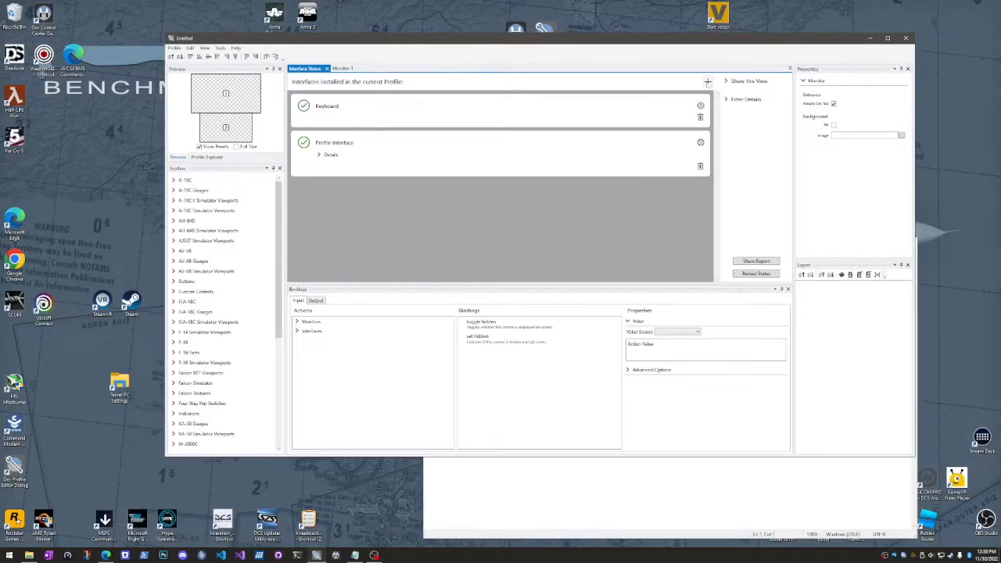
click(708, 81)
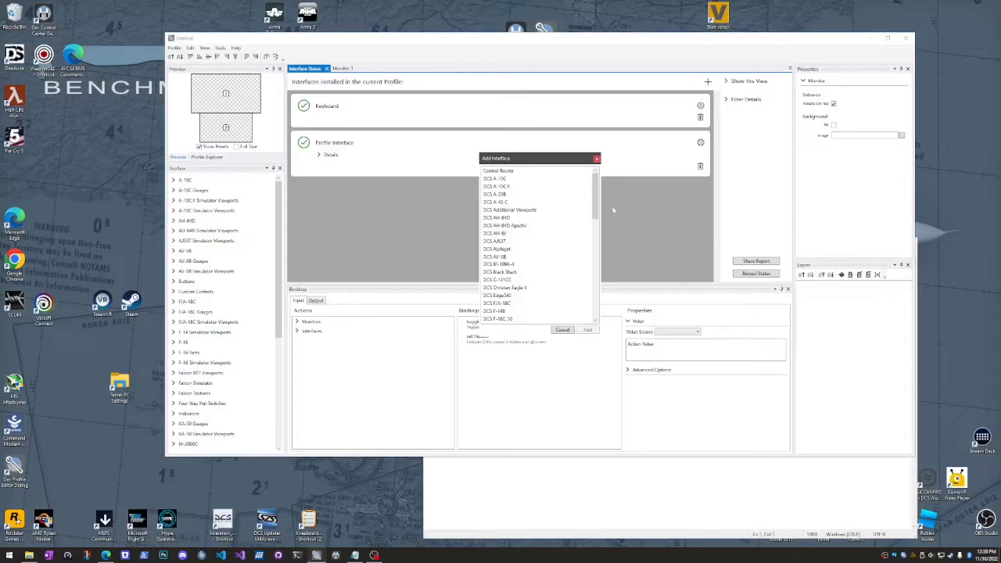
drag(596, 202, 596, 303)
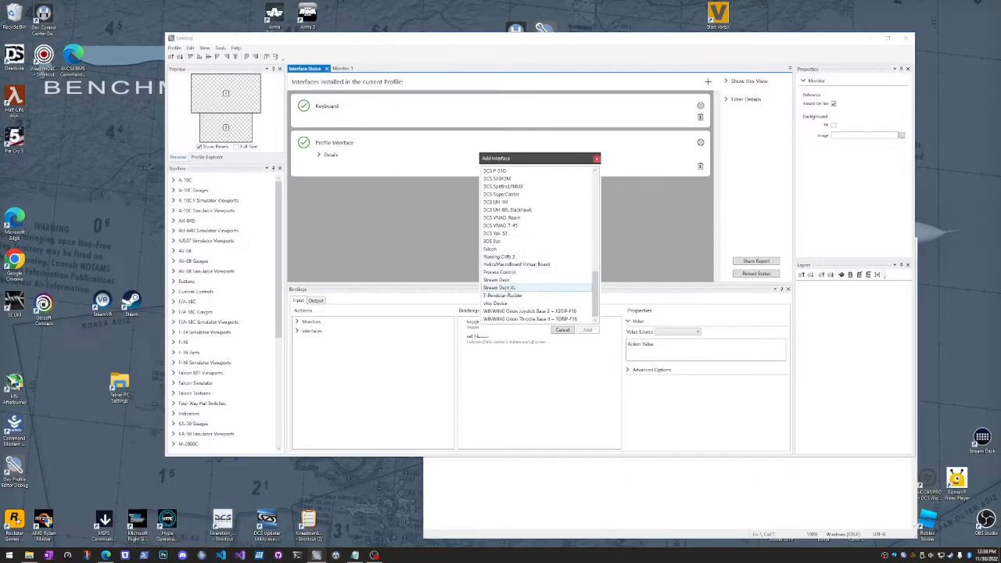
click(507, 289)
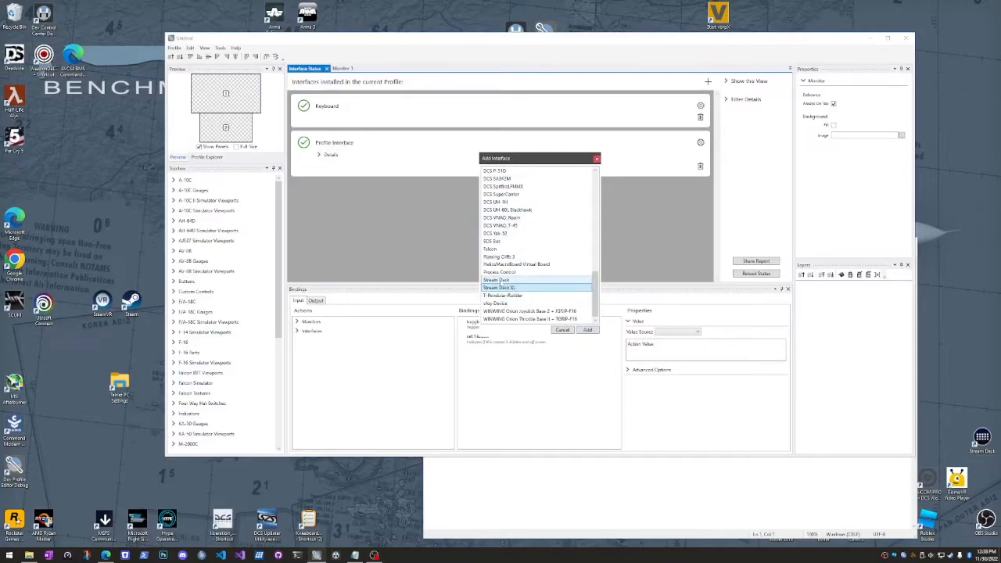
click(489, 280)
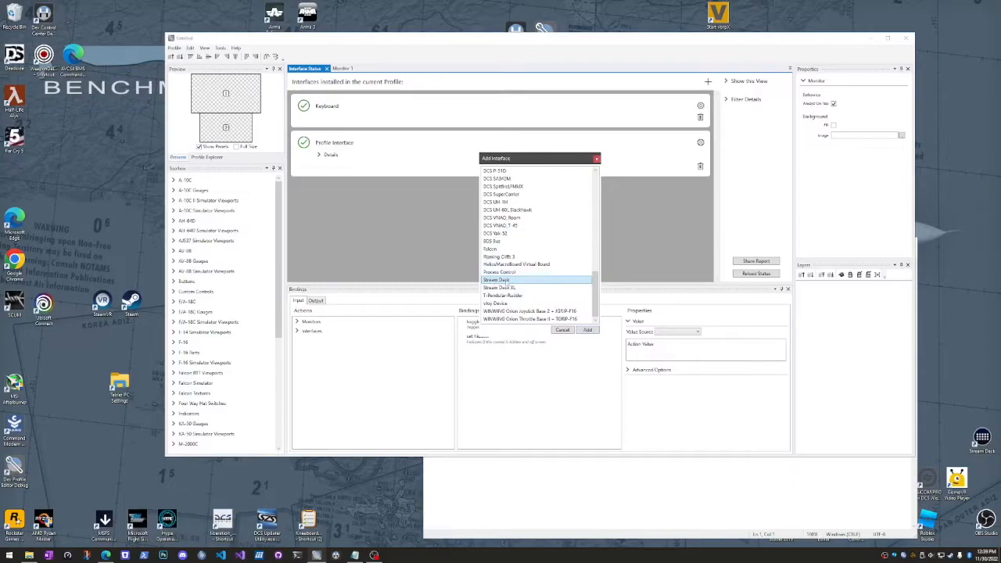
click(502, 287)
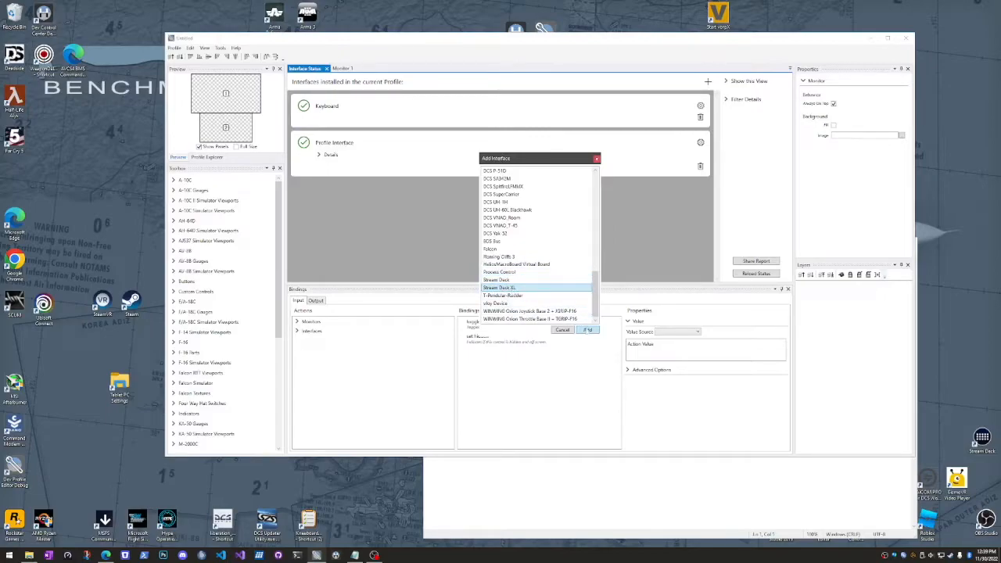
click(589, 329)
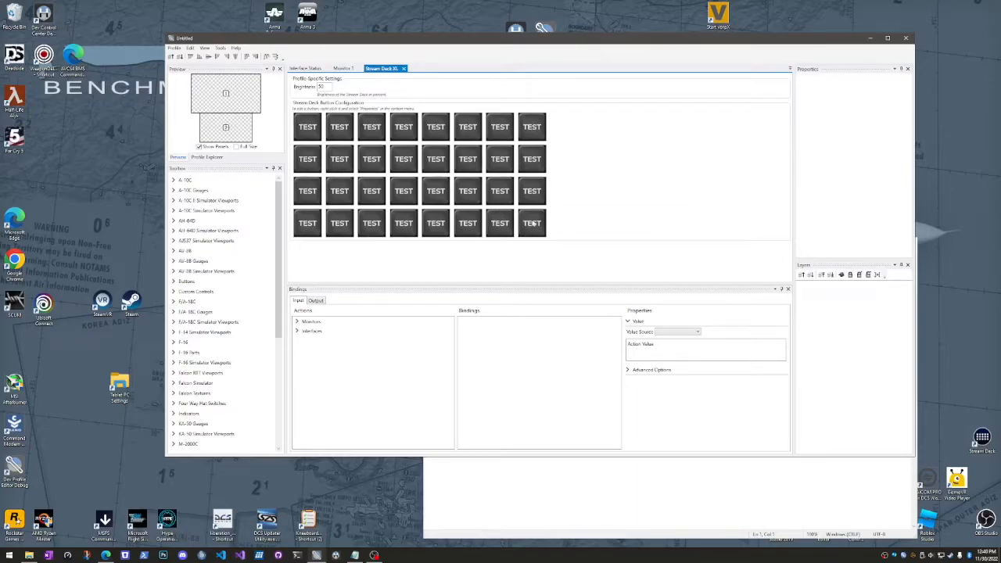
- Open the properties of the last button in the bottom row of the Stream Deck XL layout and move the dialog beside the button grid
right_click(532, 224)
right_click(532, 222)
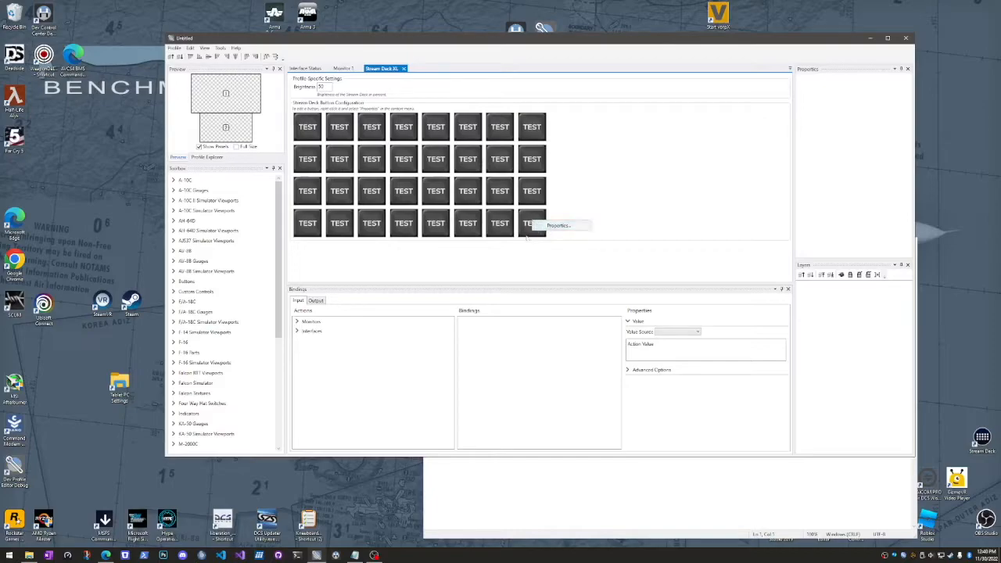
click(526, 225)
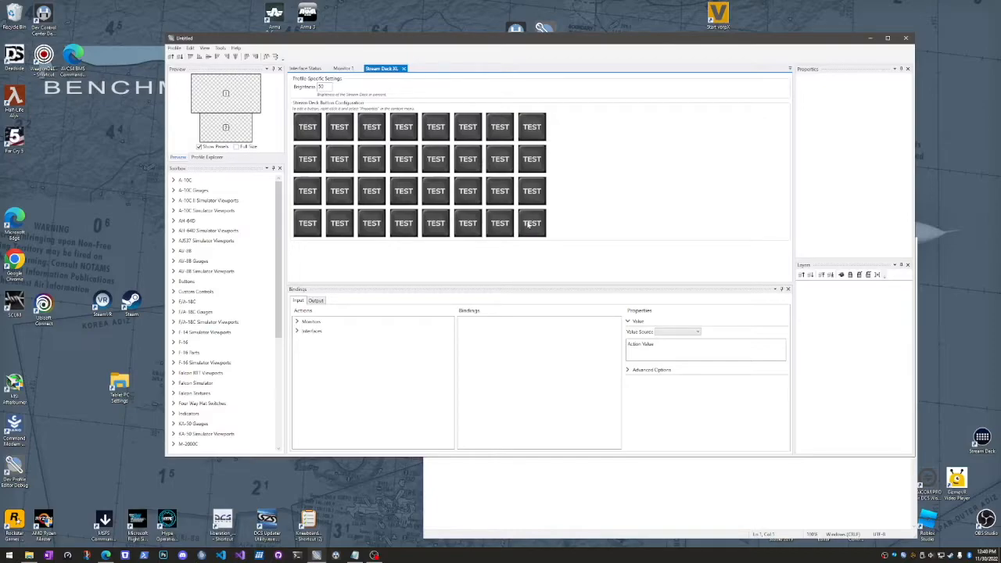
right_click(528, 224)
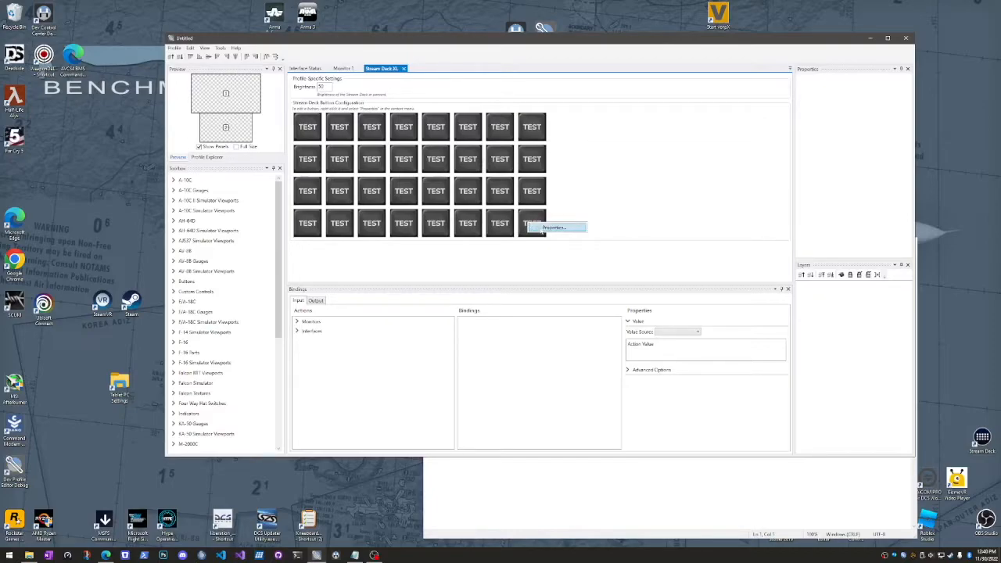
click(552, 228)
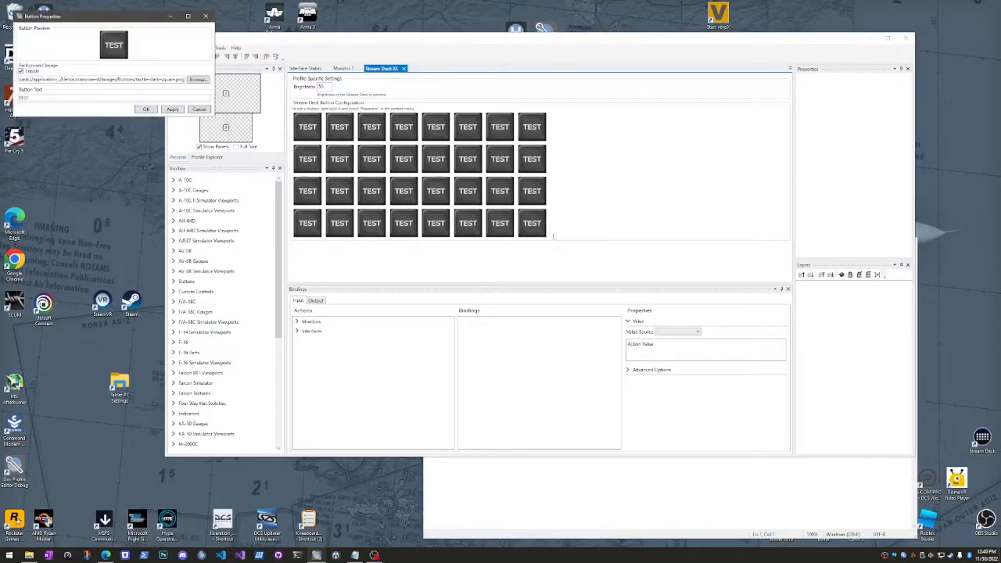
drag(126, 20, 666, 168)
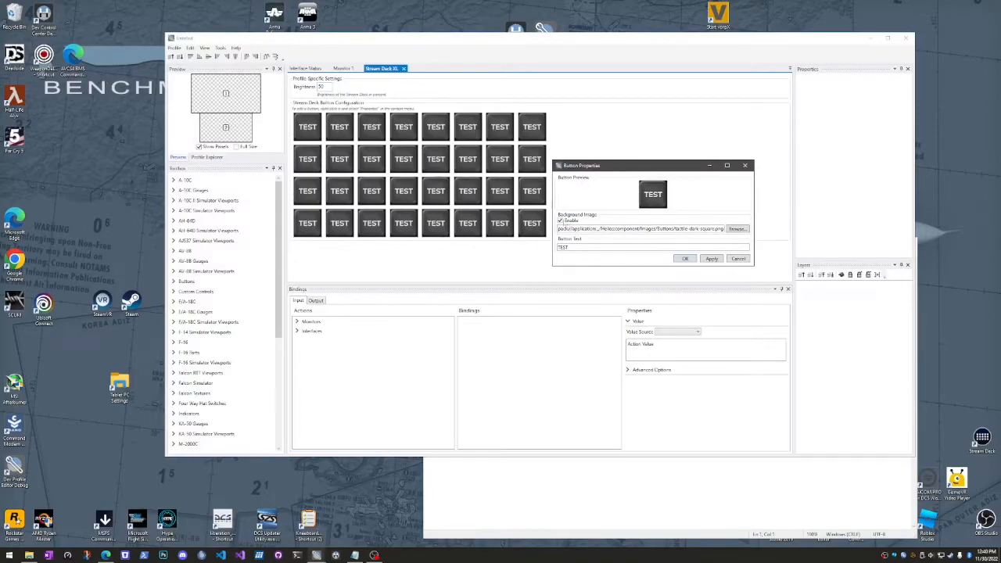
- Disable the background image of the last bottom-row button and set its button text to "F Key"
click(560, 222)
key(Tab)
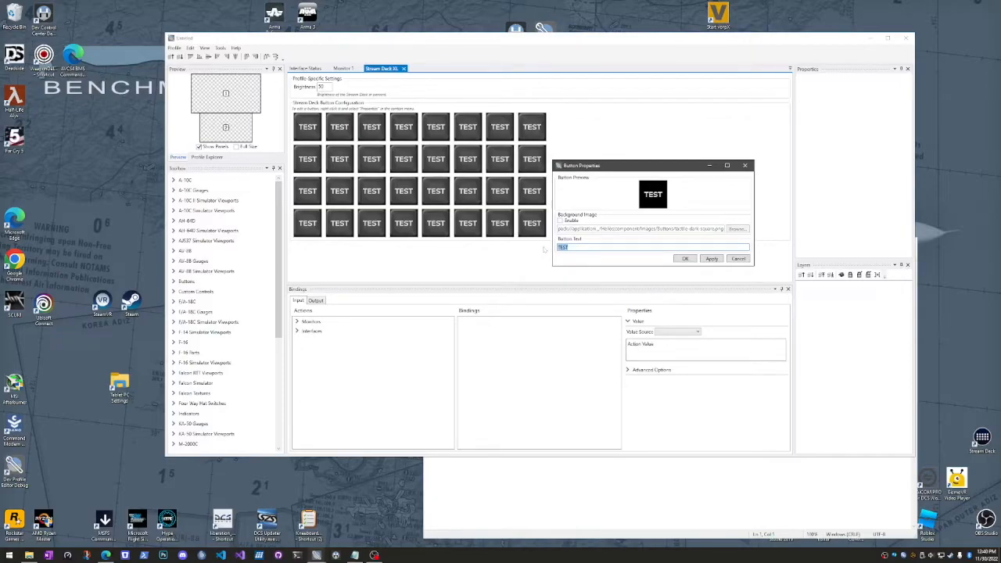
text(F)
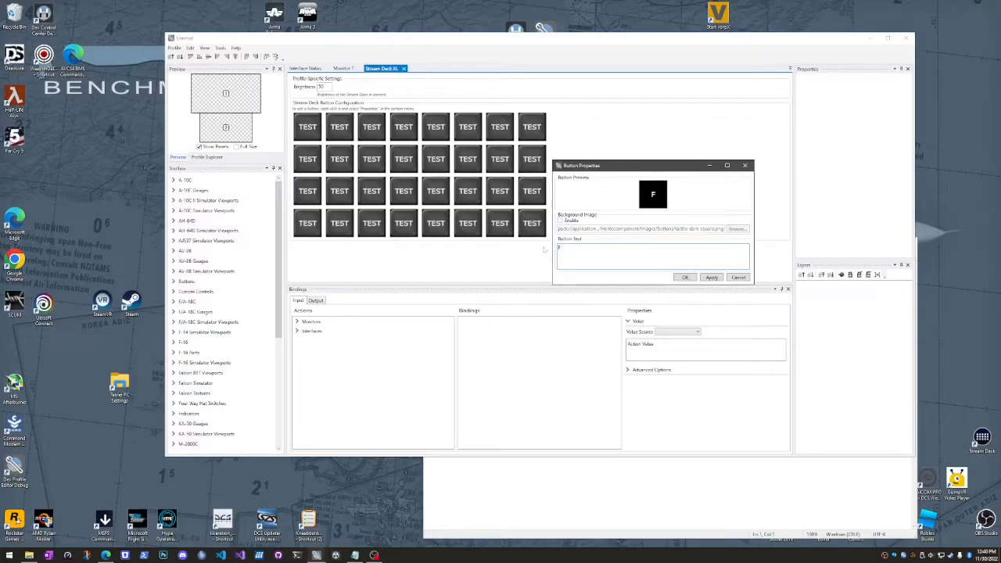
text( Key)
click(684, 278)
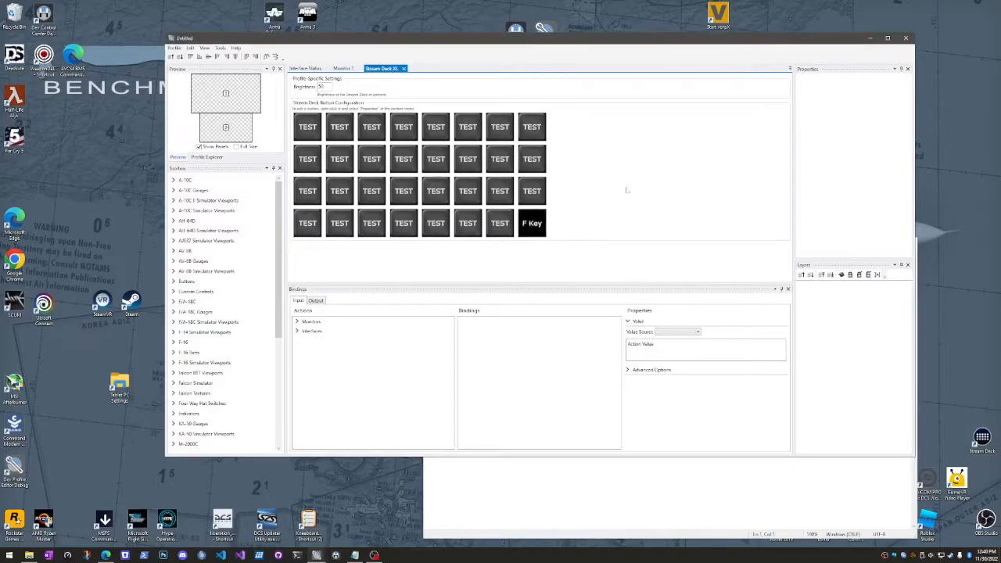
- Set ELEC FAIL On.png from the FalconBMS Images 4.36 Buttons folder as the background image of the seventh bottom-row button
right_click(500, 225)
click(507, 228)
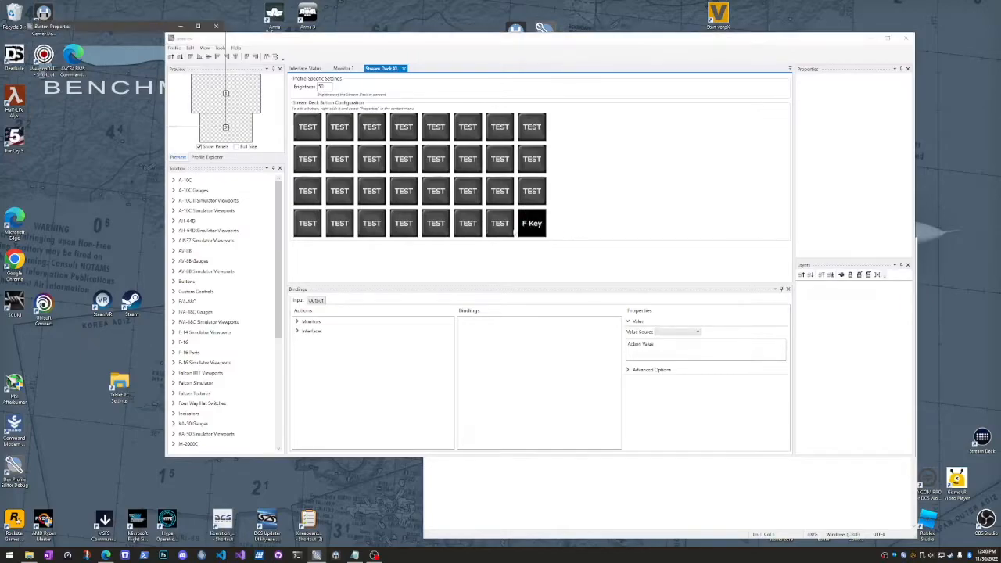
drag(89, 29, 581, 147)
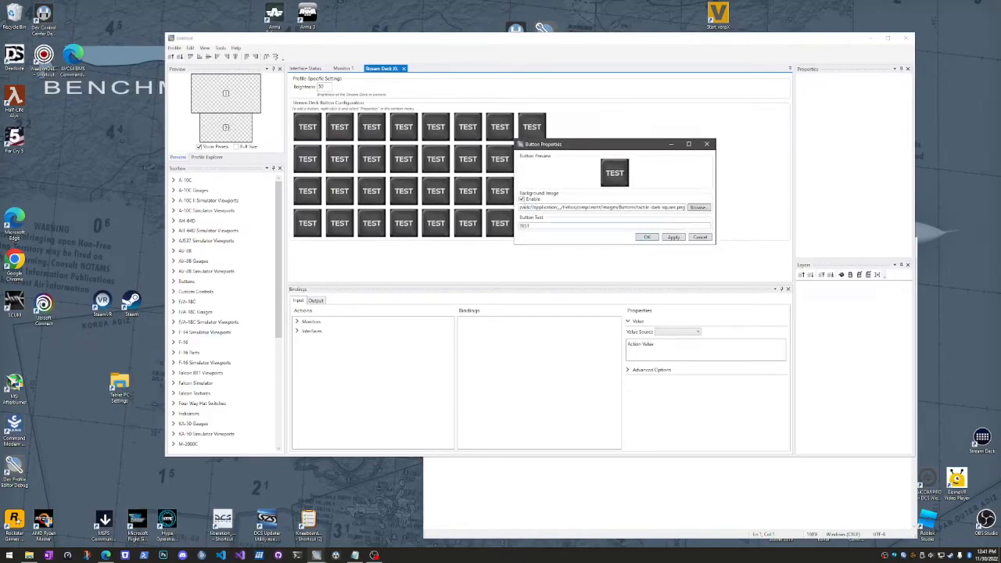
click(703, 208)
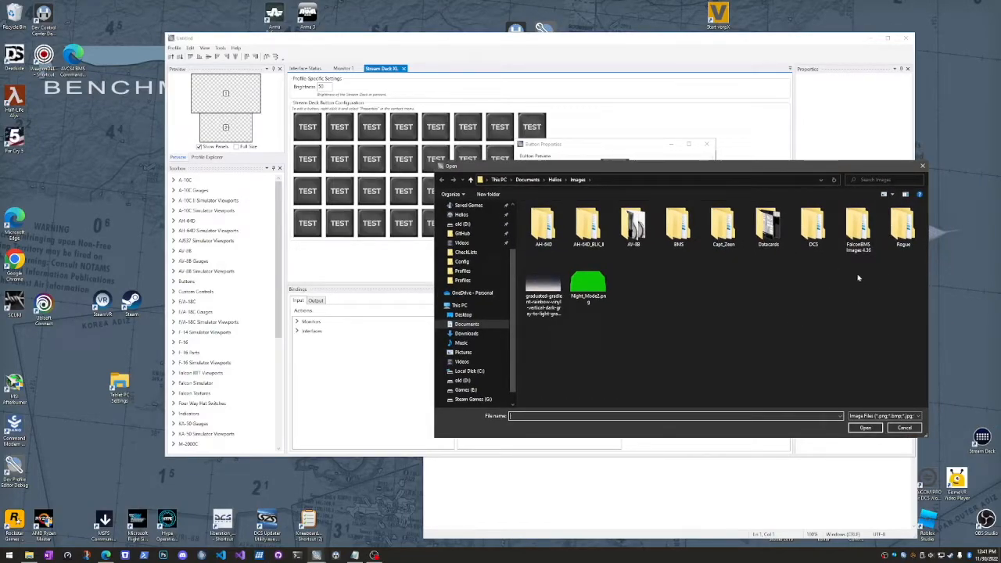
double_click(858, 228)
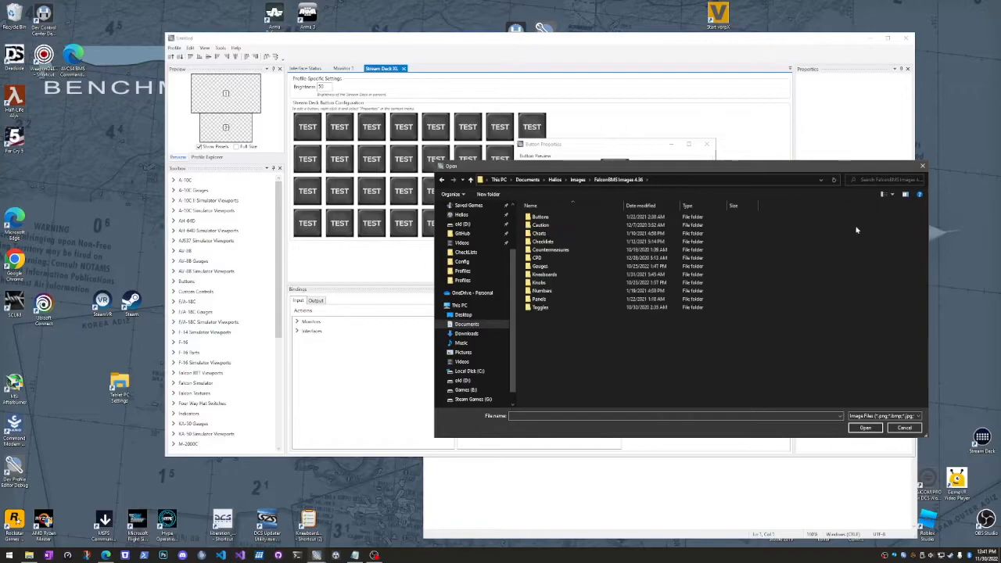
double_click(541, 217)
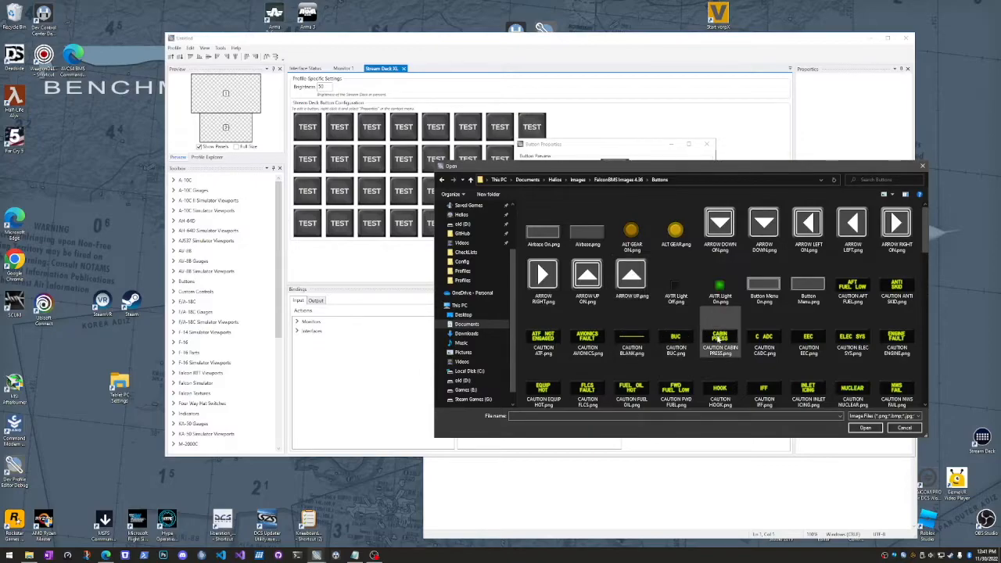
scroll(665, 297, down, 2)
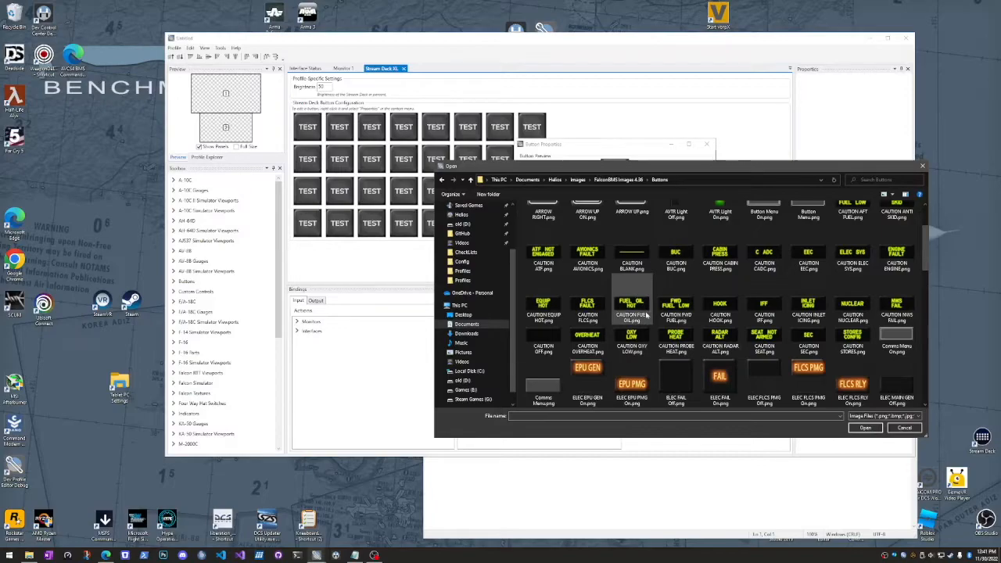
click(720, 383)
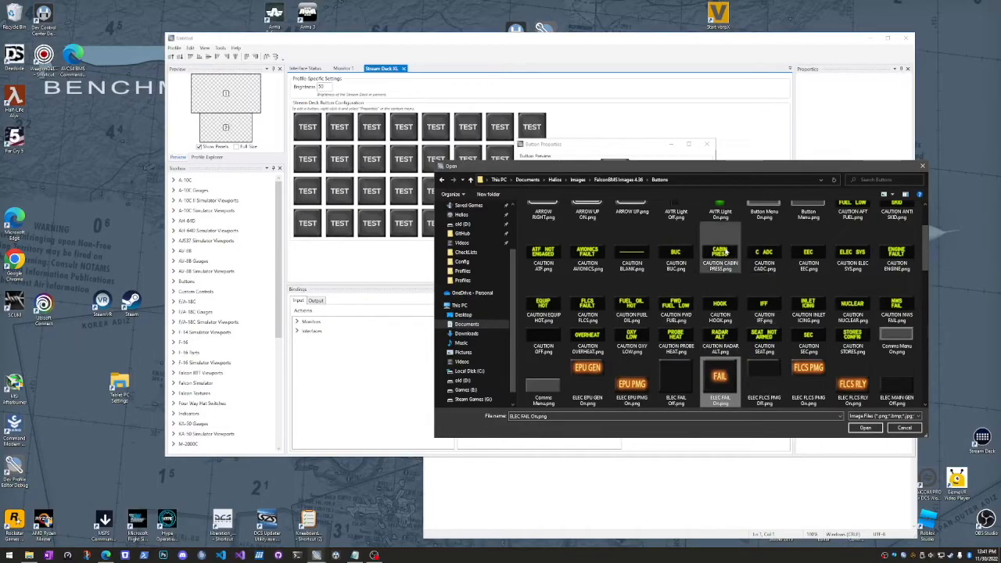
click(863, 428)
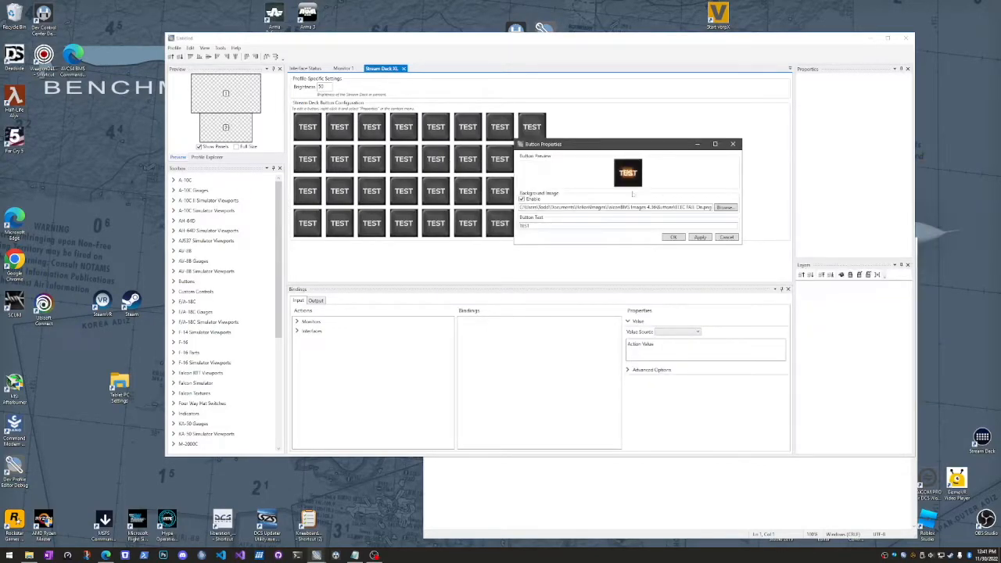
- Clear the TEST button text so only the FAIL image is used, and accept the button properties
drag(533, 227, 505, 228)
key(Delete)
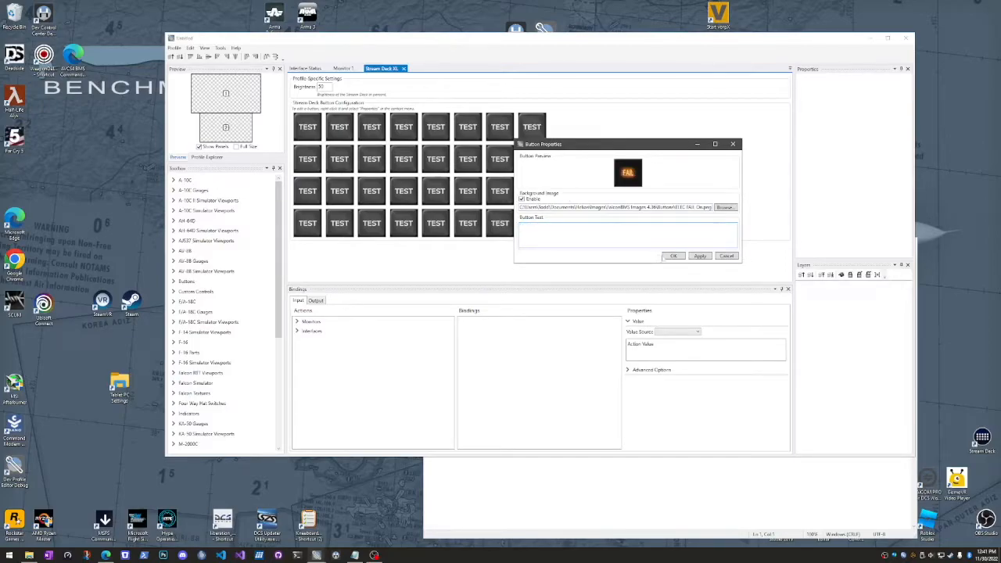
click(677, 256)
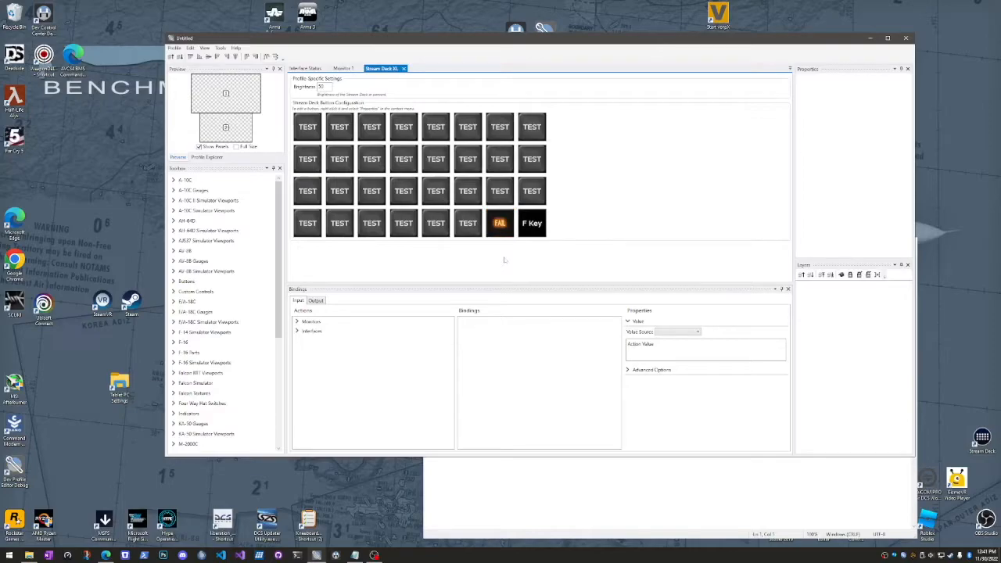
- Show the Stream Deck XL output bindings, expanding the Row 3 button triggers and the Keyboard interface actions
click(501, 225)
click(501, 268)
click(316, 301)
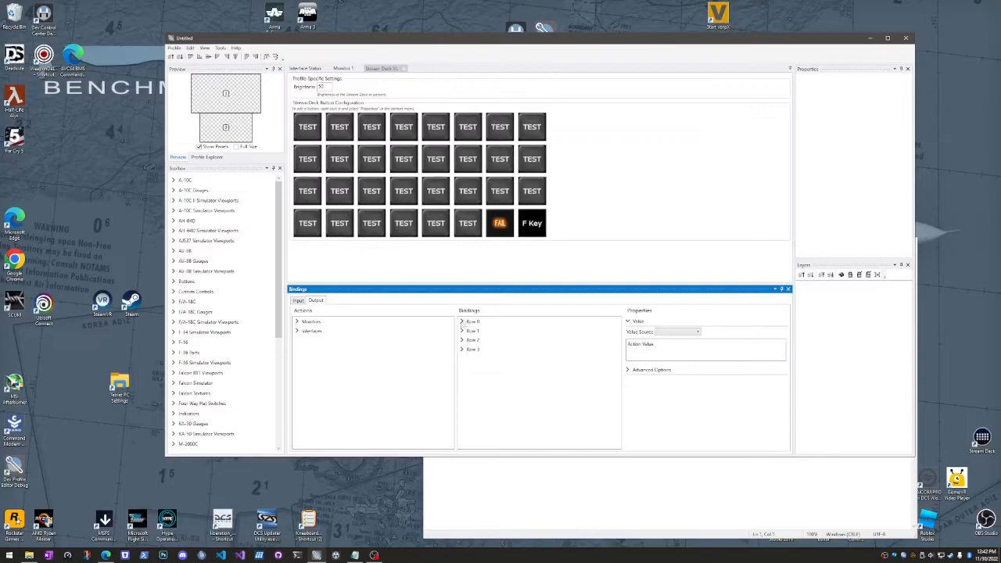
click(461, 322)
click(461, 322)
click(462, 350)
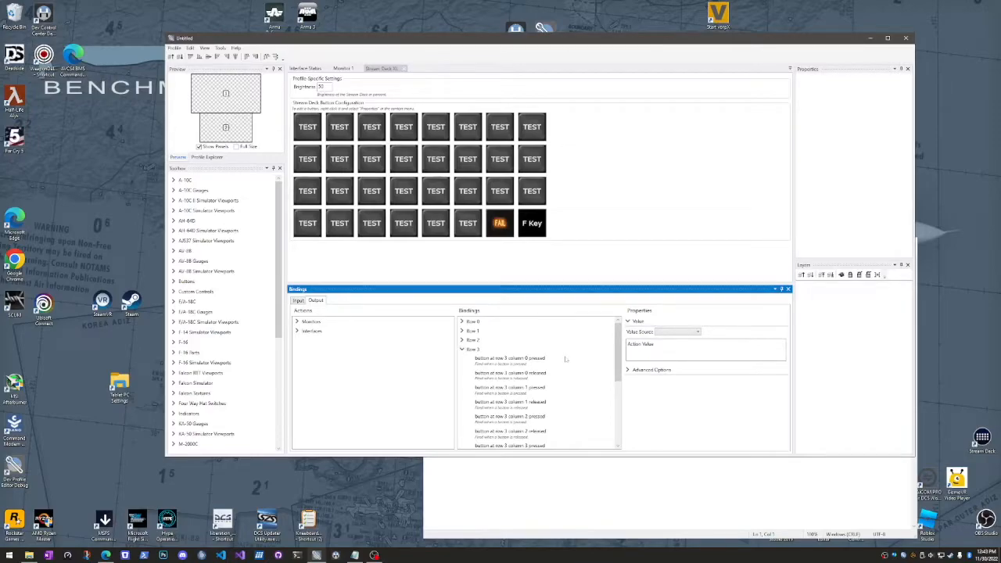
scroll(566, 359, down, 3)
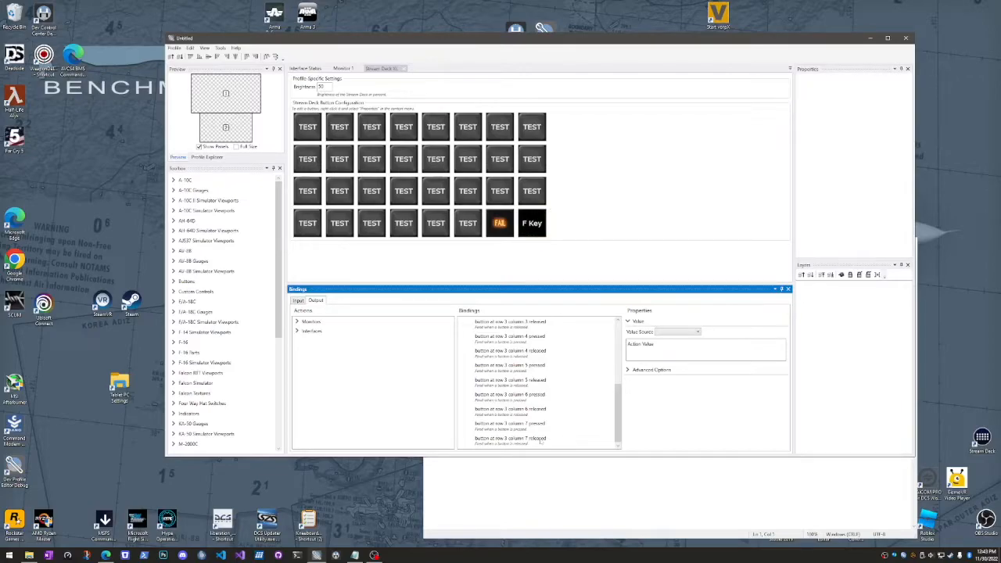
click(298, 332)
click(306, 349)
drag(327, 358, 530, 443)
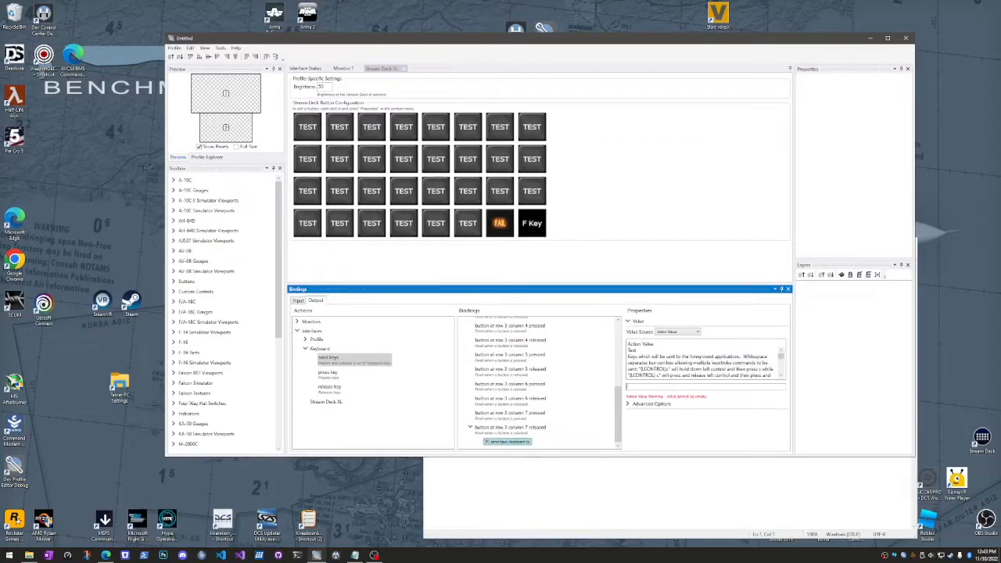
text(f)
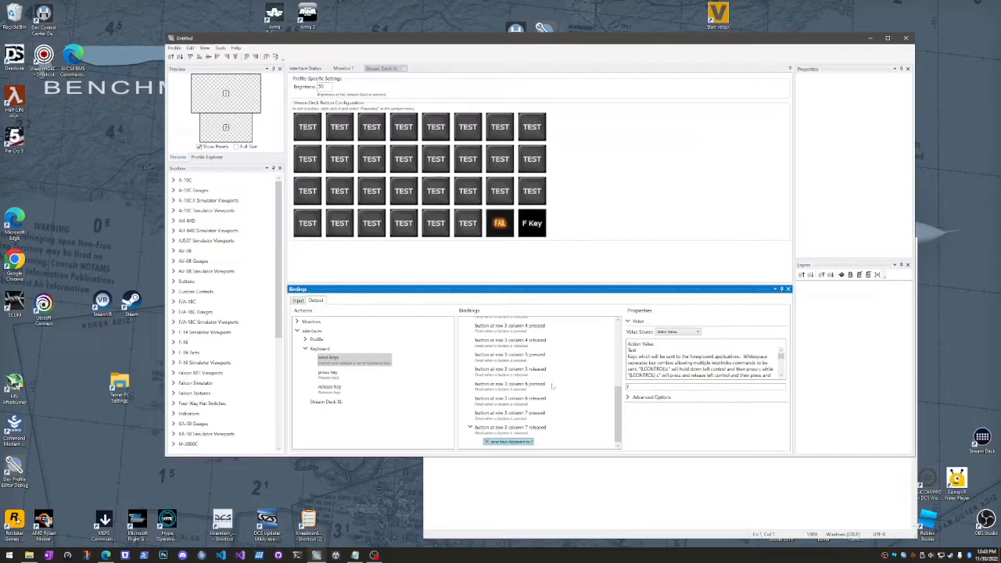
click(487, 442)
- Bind the Keyboard send keys action to the row 3 column 7 pressed trigger with the value f
drag(328, 358, 505, 428)
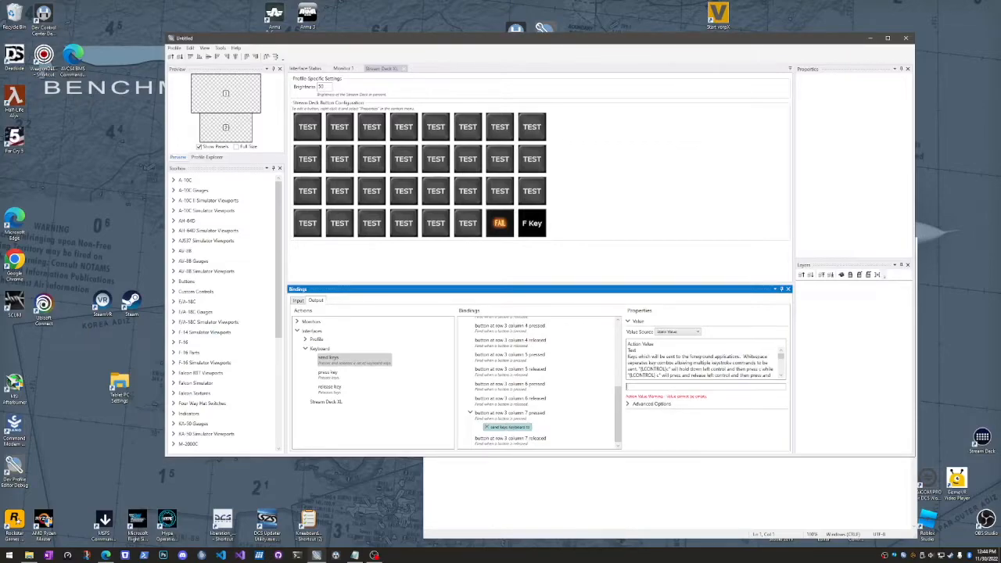
text(f)
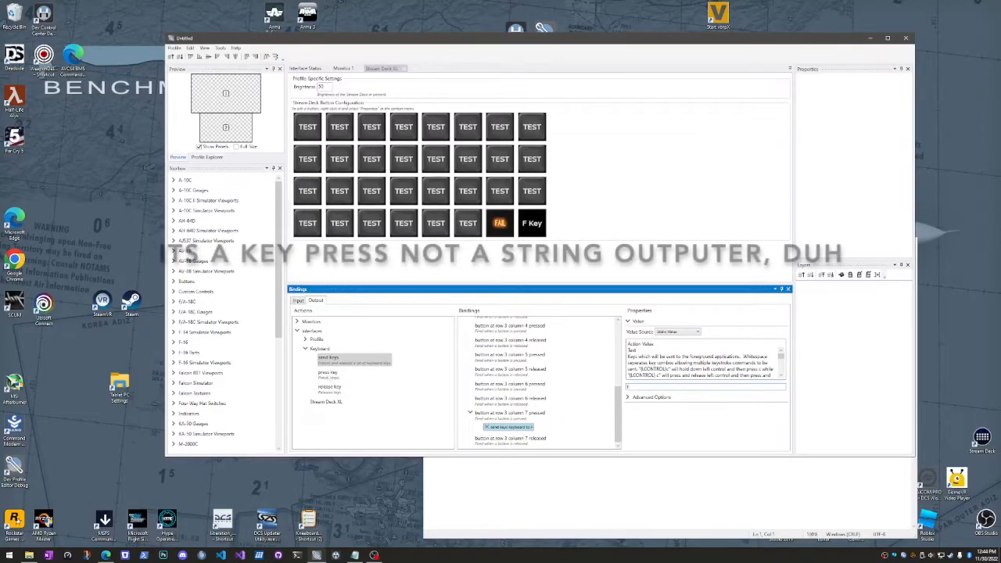
- Bind the Keyboard press key action to the row 3 column 6 pressed trigger with the value FAIL, and review both bindings
click(384, 374)
drag(520, 393, 518, 392)
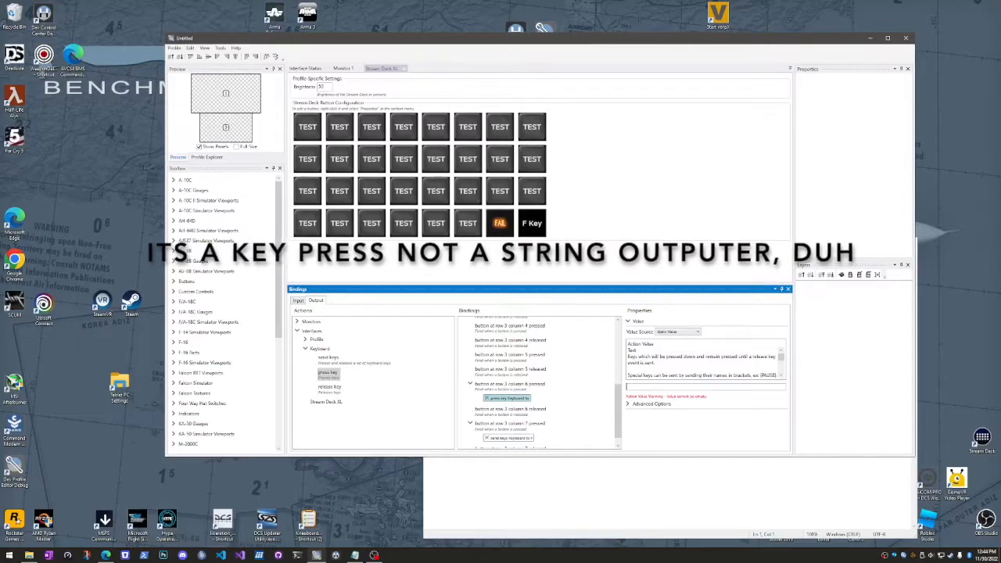
text(FAIL)
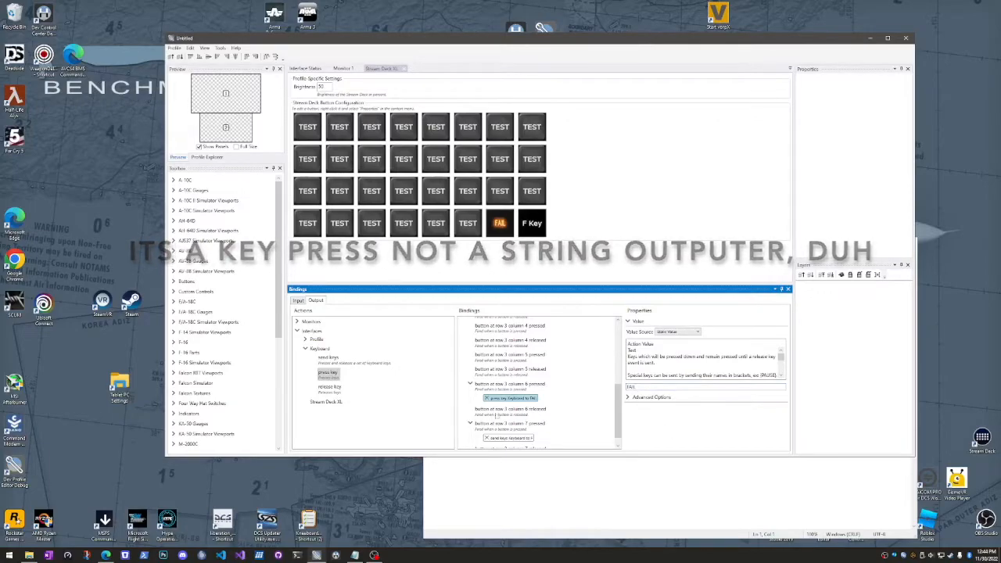
click(509, 437)
click(510, 399)
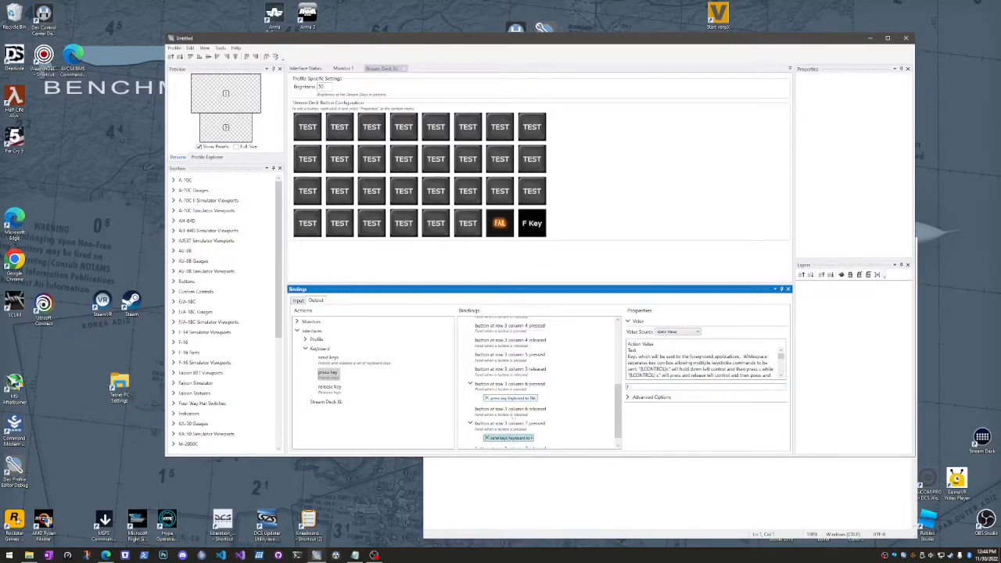
click(513, 399)
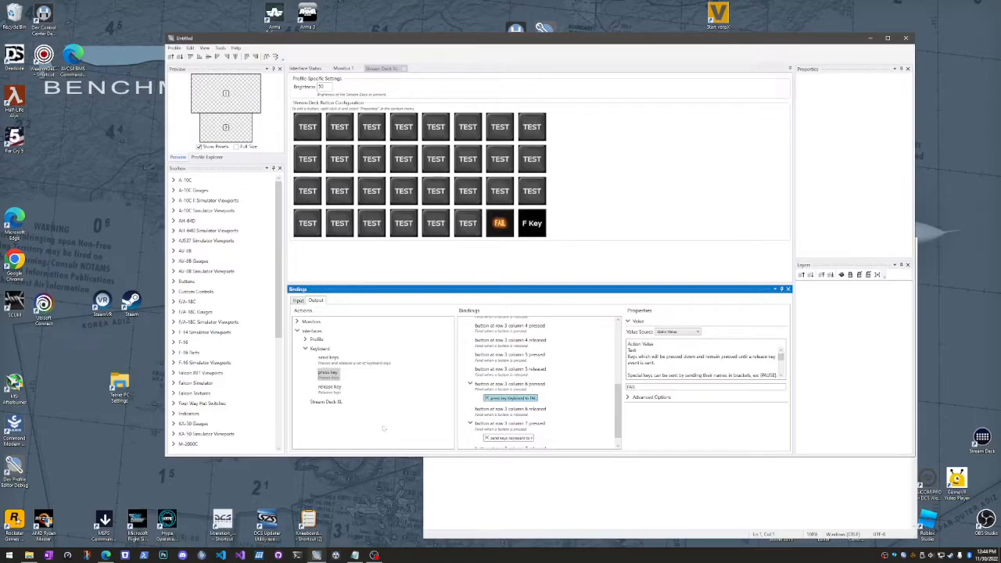
- Save the profile as MacroboardTEST in the Helios Profiles folder
key(ctrl+s)
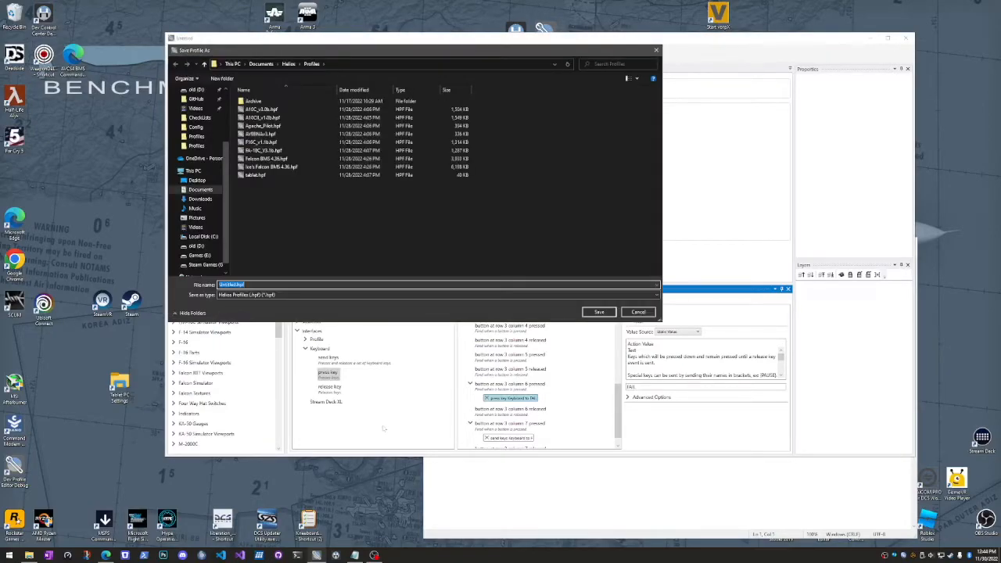
text(Microboard7ESTR)
click(600, 312)
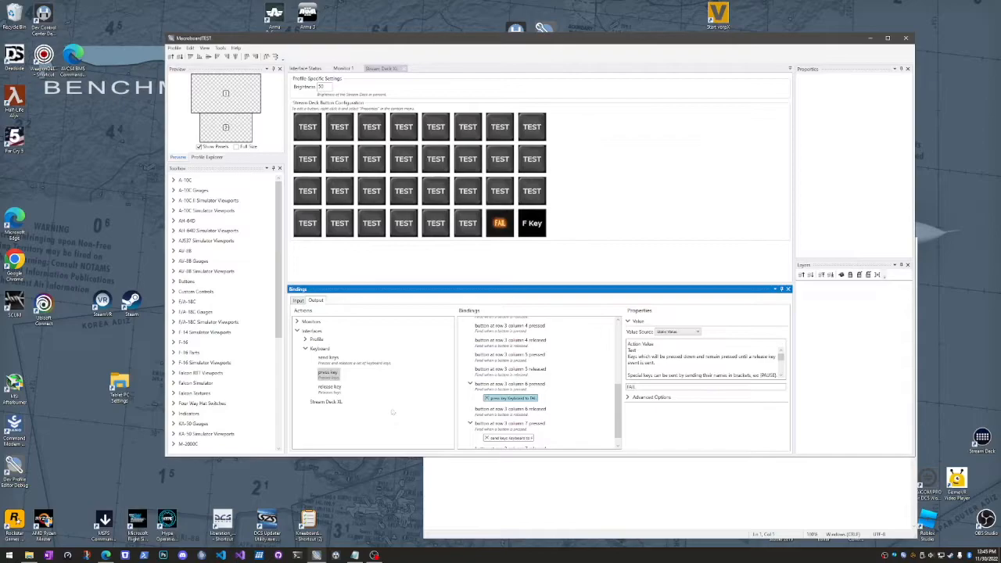
- Switch to the blank Notepad window and move it clear of the Stream Deck button grid
click(626, 495)
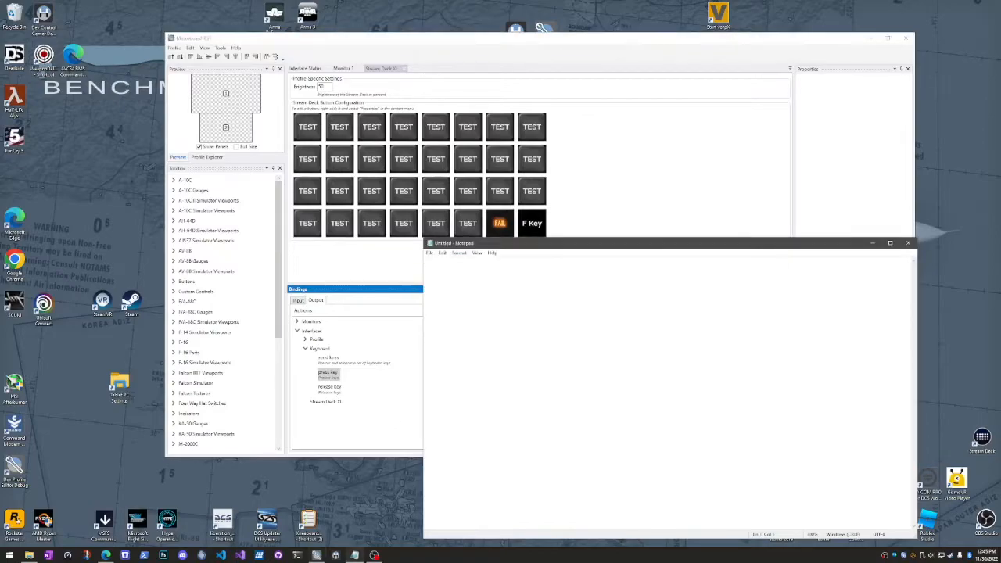
drag(678, 247, 730, 257)
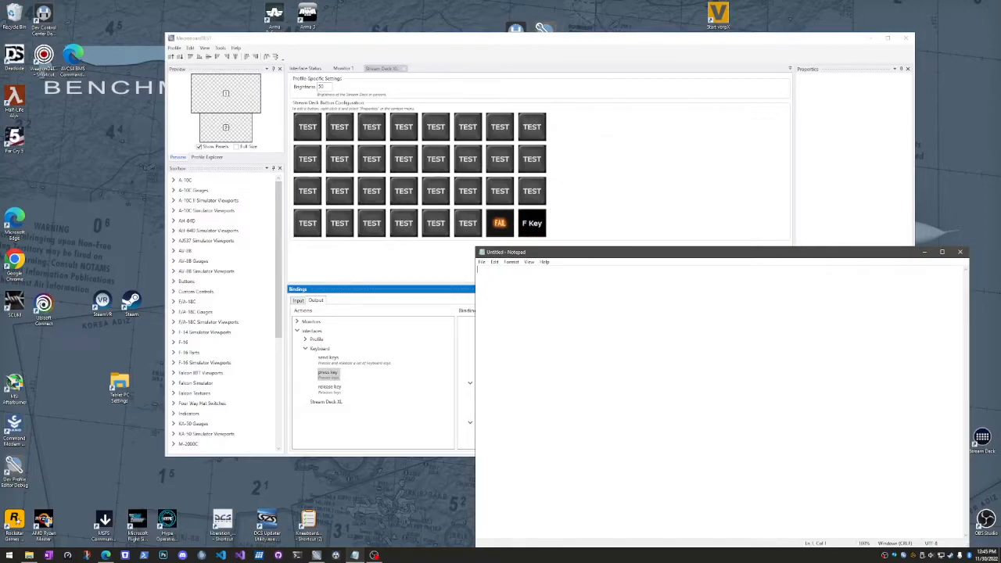
- Close and restart the Helios Profile Editor, and reopen the MacroboardTEST.hpf profile
click(624, 38)
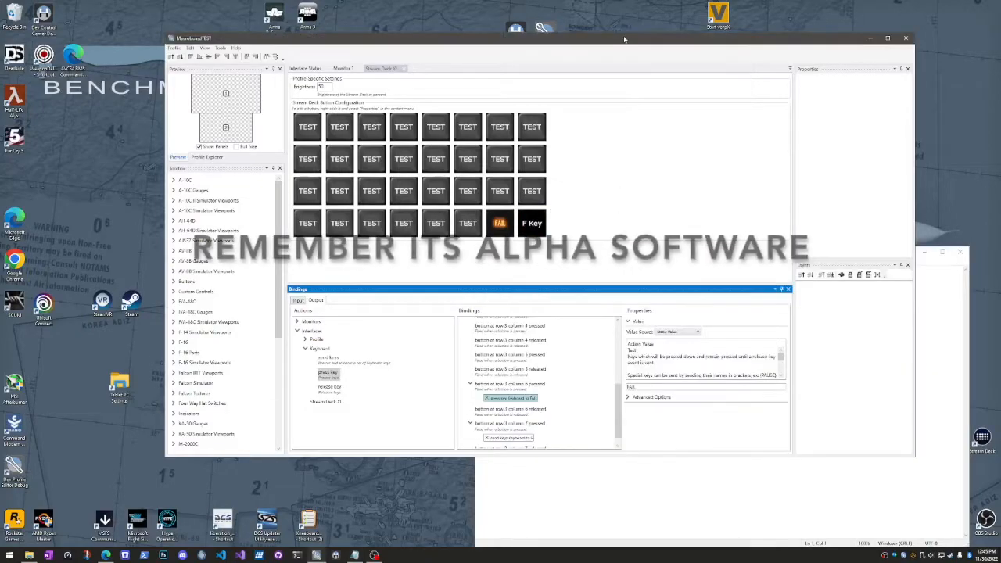
click(906, 39)
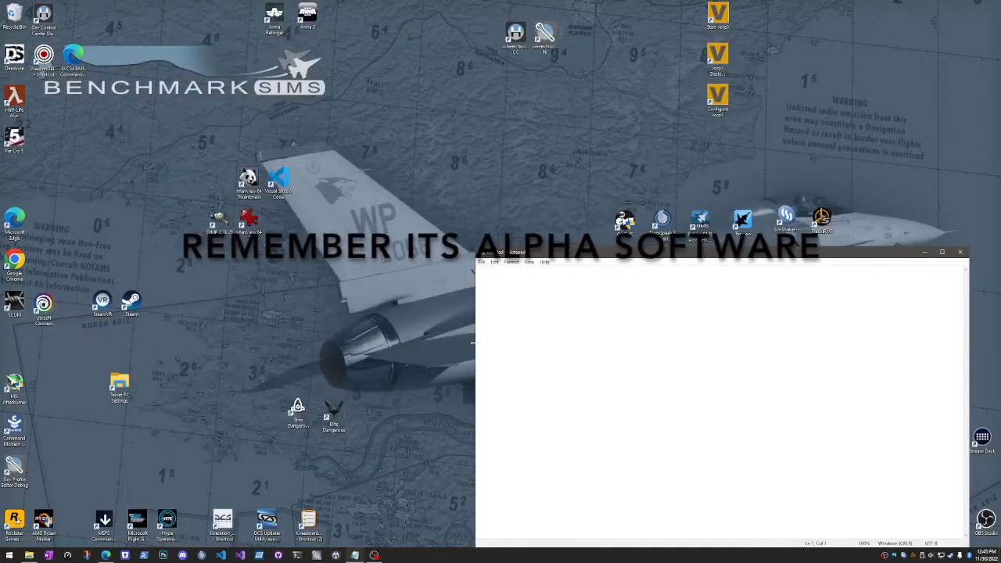
right_click(316, 556)
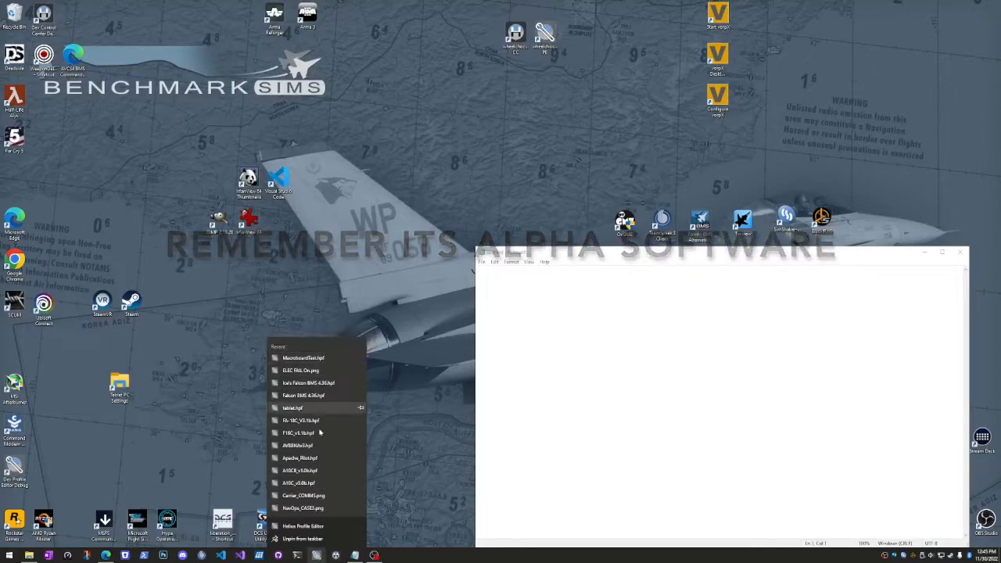
click(403, 517)
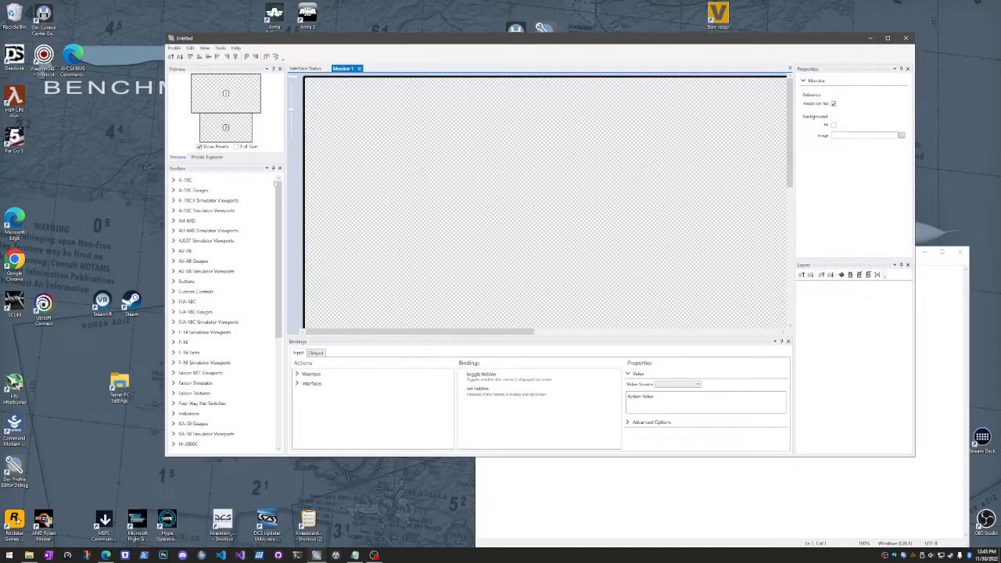
click(174, 48)
click(186, 66)
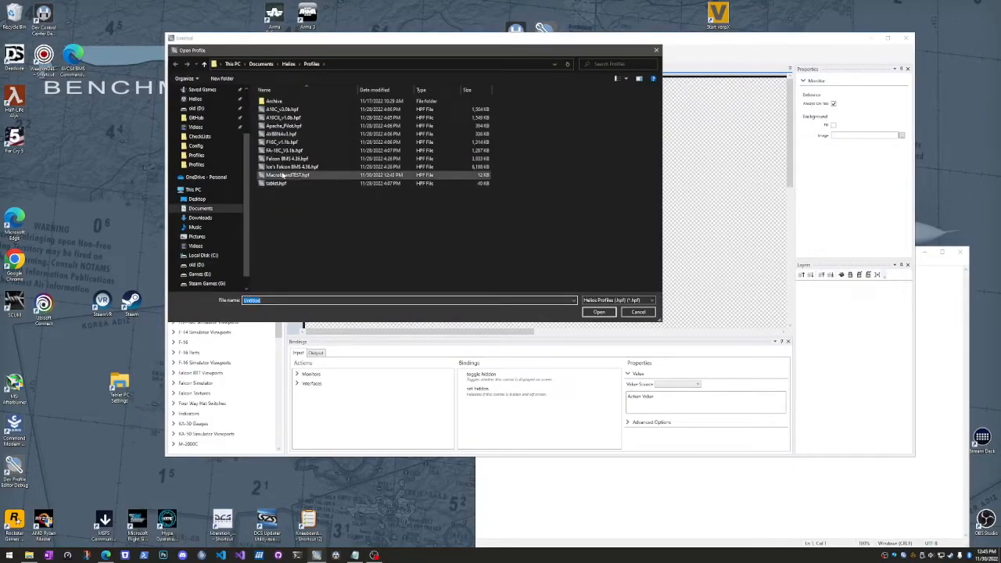
double_click(284, 175)
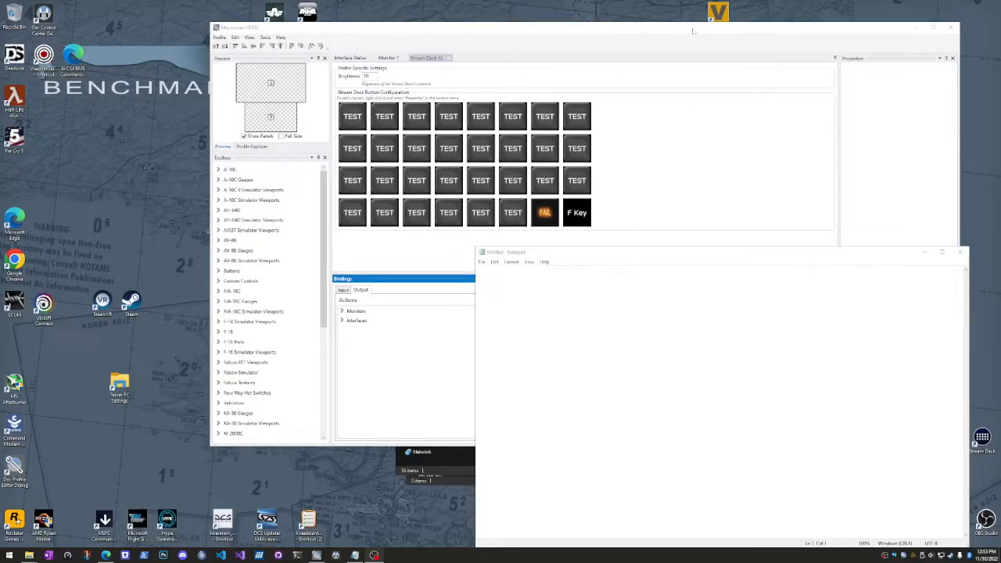
- Return to the Profile Editor and review the row 3 column 6 and column 7 pressed bindings alongside the available Keyboard actions
click(692, 31)
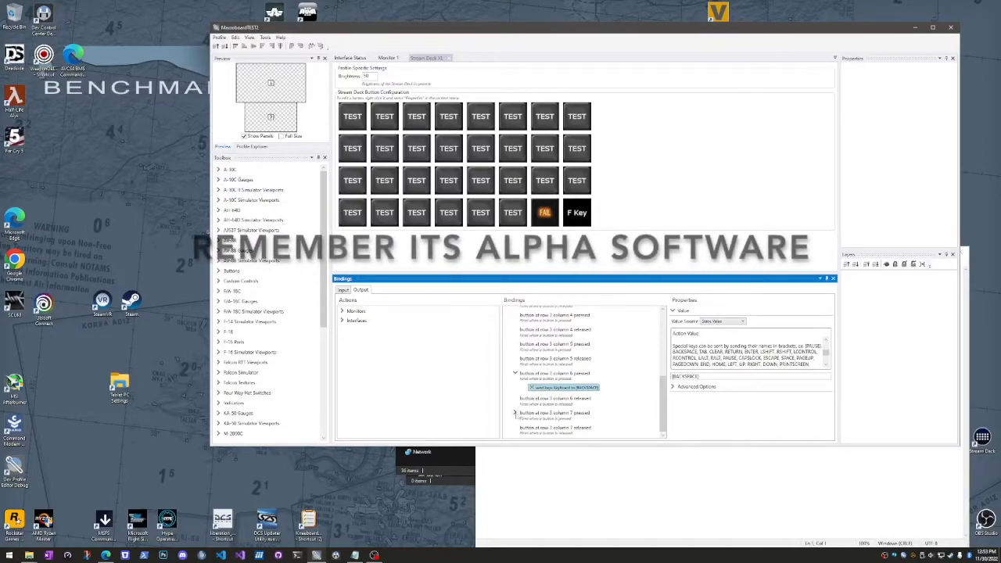
double_click(555, 413)
click(342, 321)
click(351, 338)
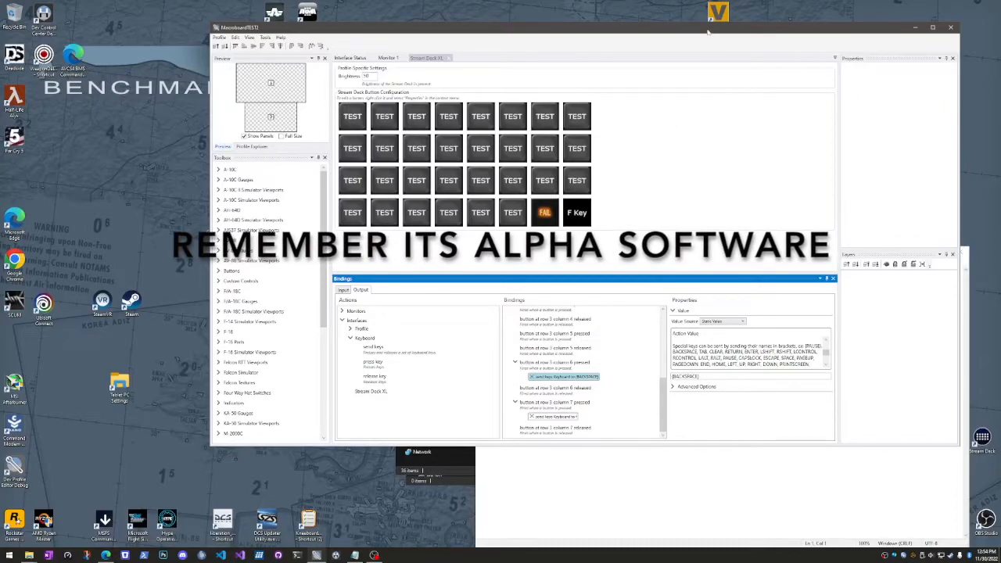
drag(708, 31, 675, 35)
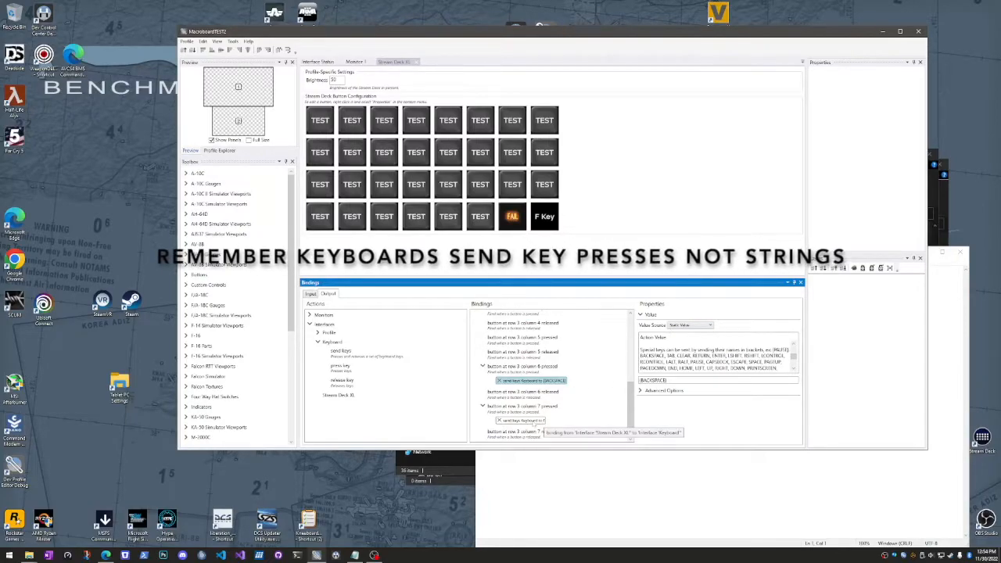
- Switch to Notepad and test the F and Backspace keys by entering fffff and deleting it
click(552, 479)
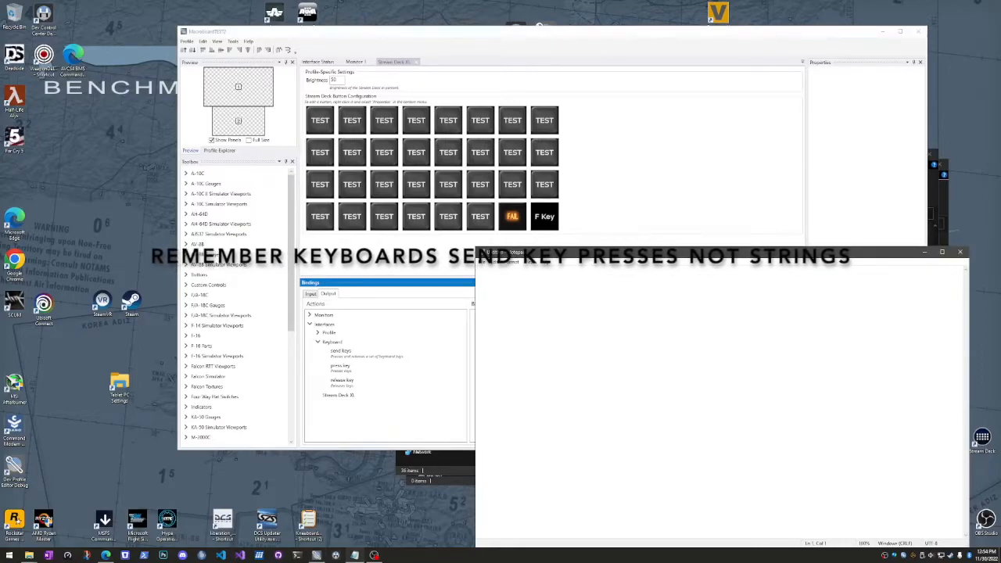
text(fffff)
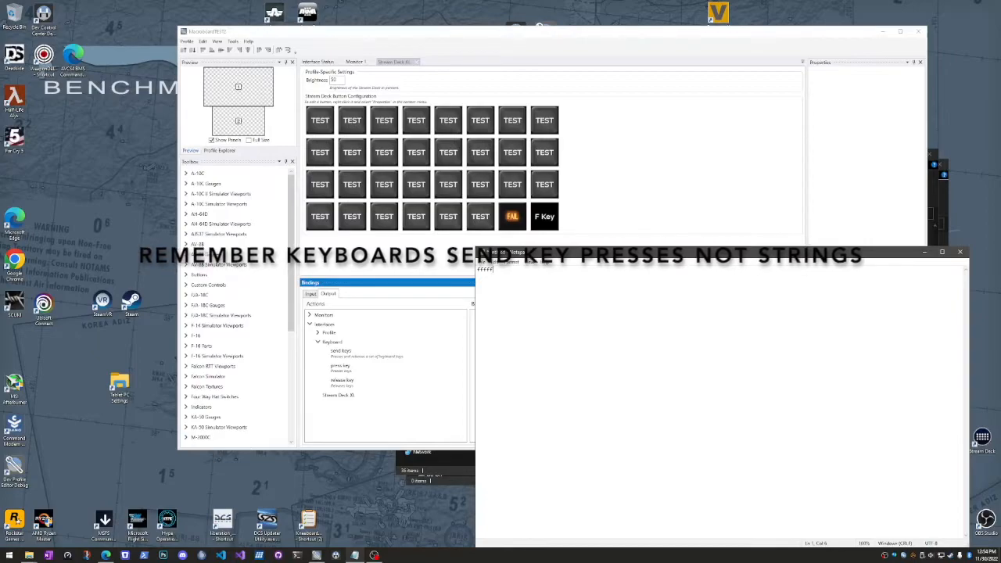
key(BackSpace)
key(BackSpace)
key(BackSpace)
key(BackSpace)
key(BackSpace)
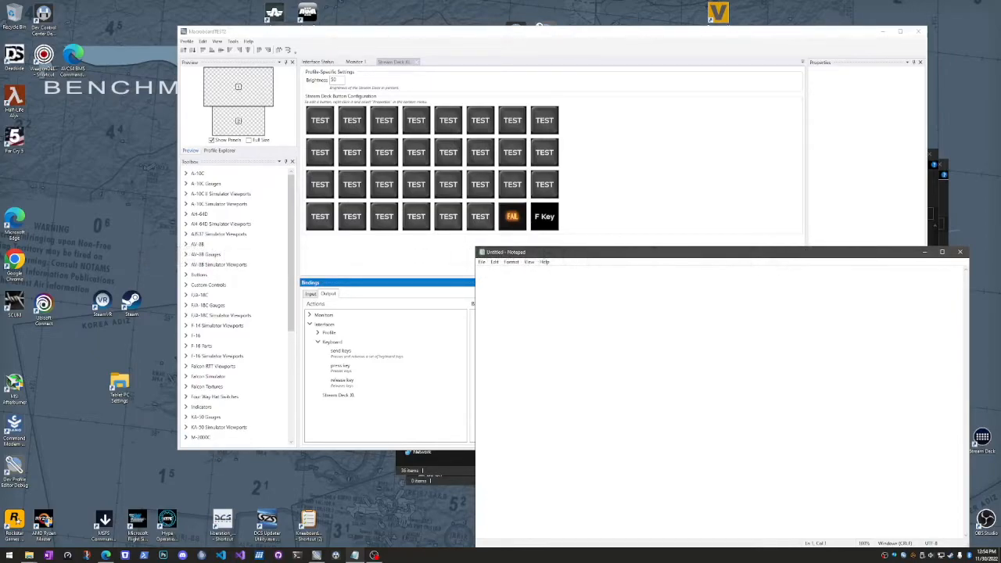
- Close the Profile Editor and repeat the key test in Notepad by entering ffffff and deleting it
click(706, 35)
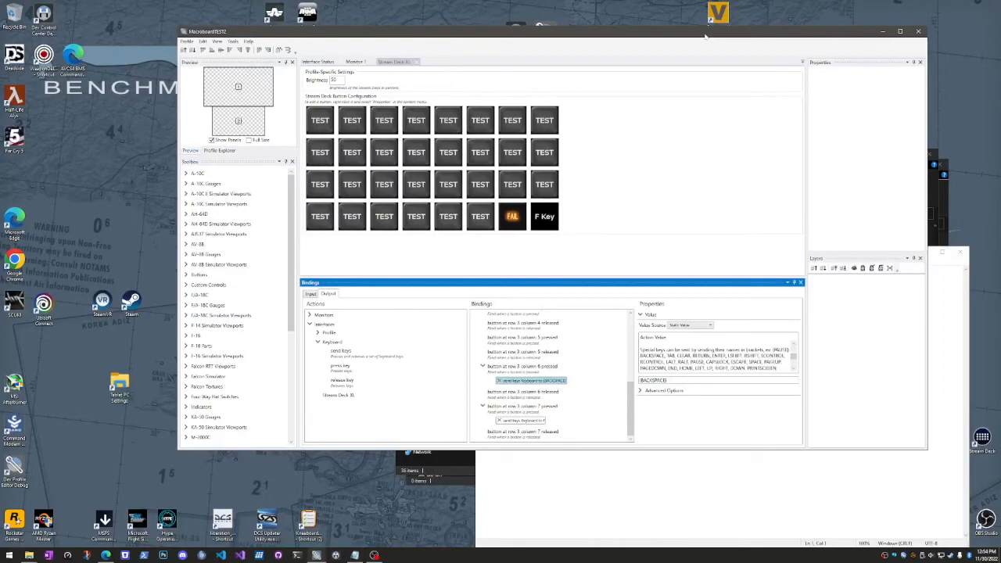
click(920, 32)
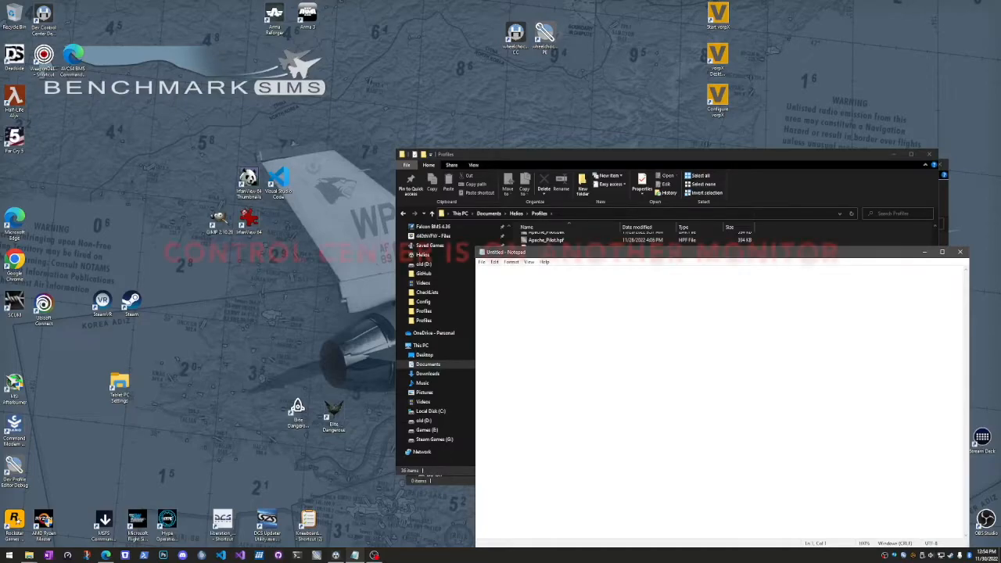
text(ffffff)
key(BackSpace)
key(BackSpace)
key(BackSpace)
key(BackSpace)
key(BackSpace)
key(BackSpace)
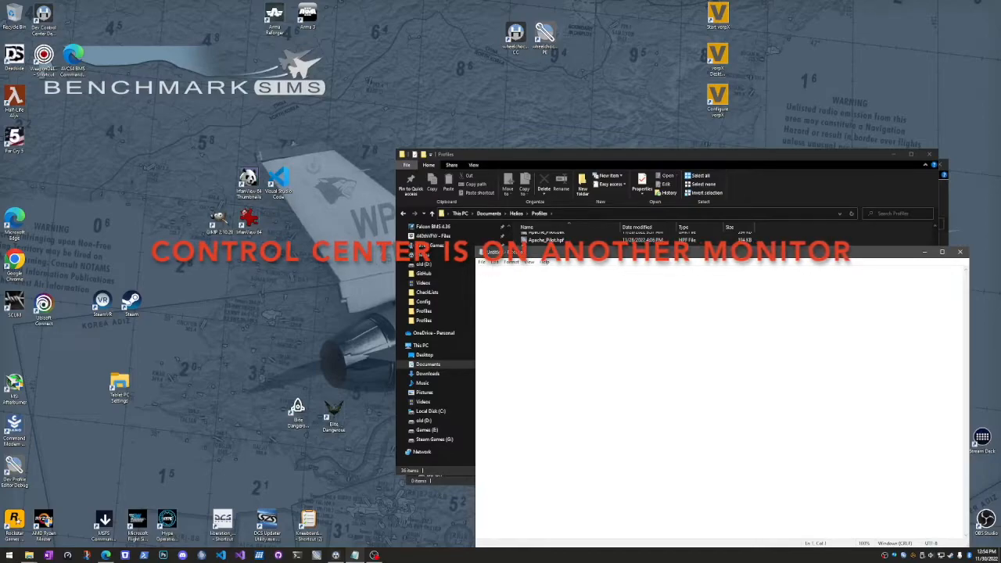
- Close Notepad, reopen the MacroboardTEST2 profile in the Profile Editor and reposition the editor window
click(336, 555)
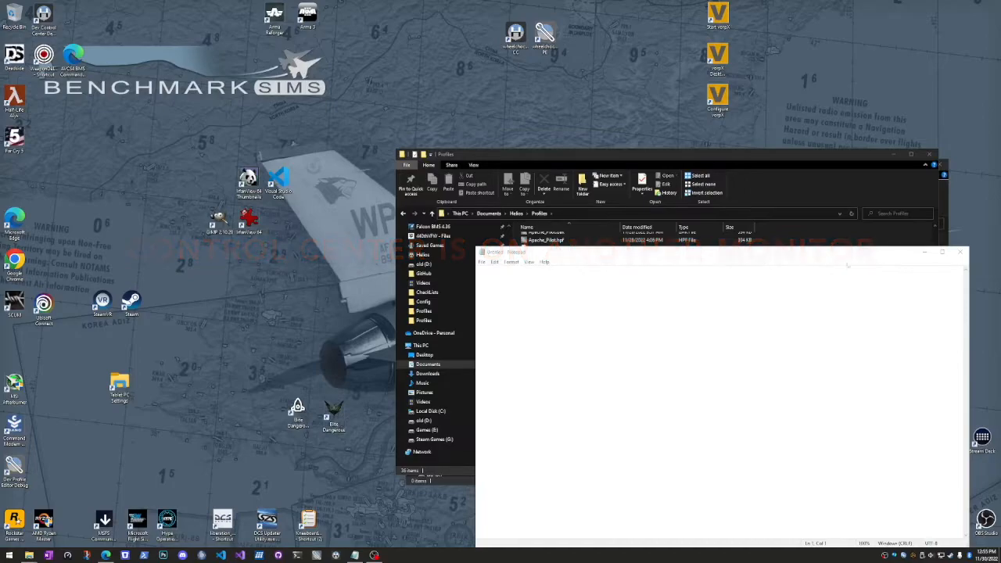
click(355, 556)
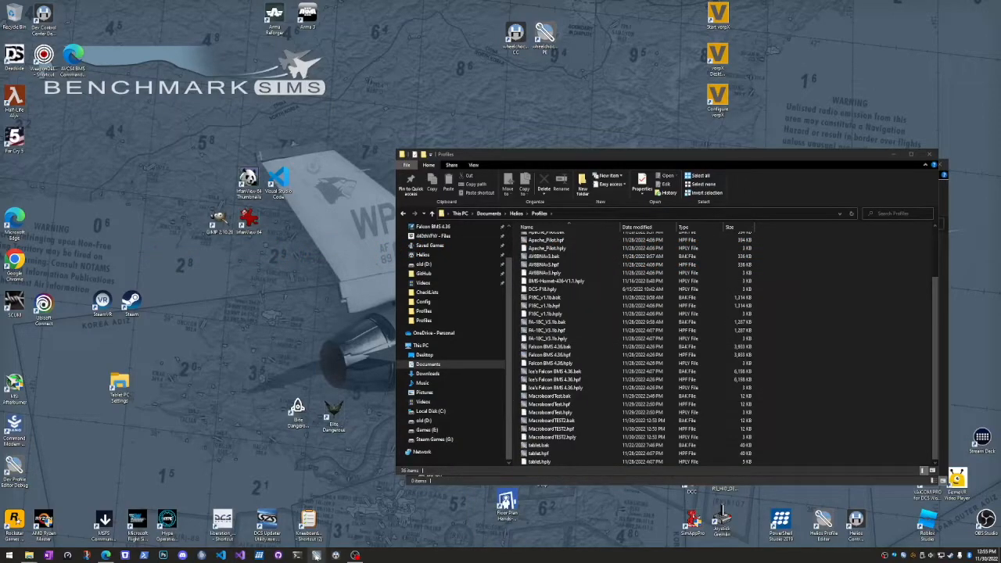
right_click(316, 557)
click(292, 358)
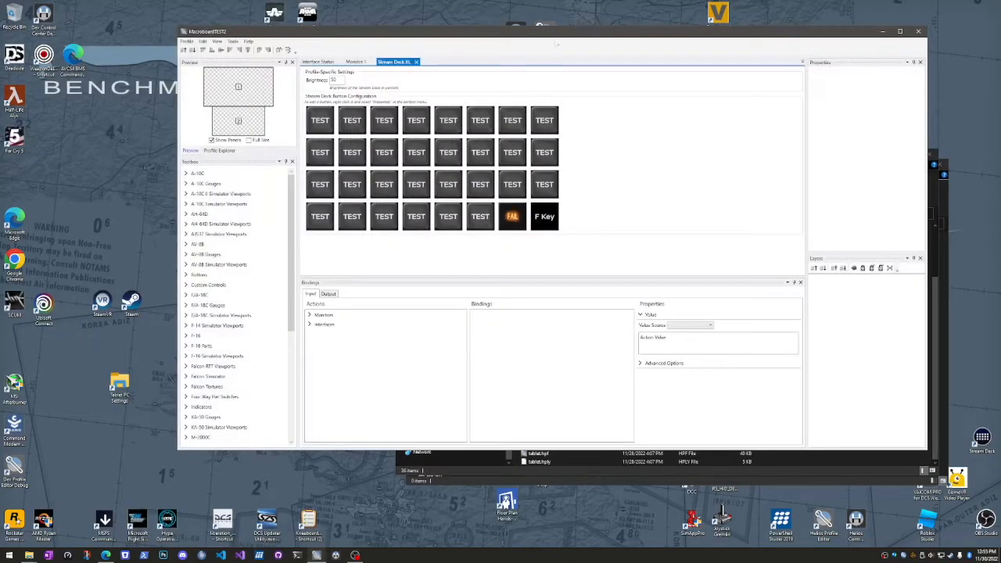
drag(559, 36, 495, 69)
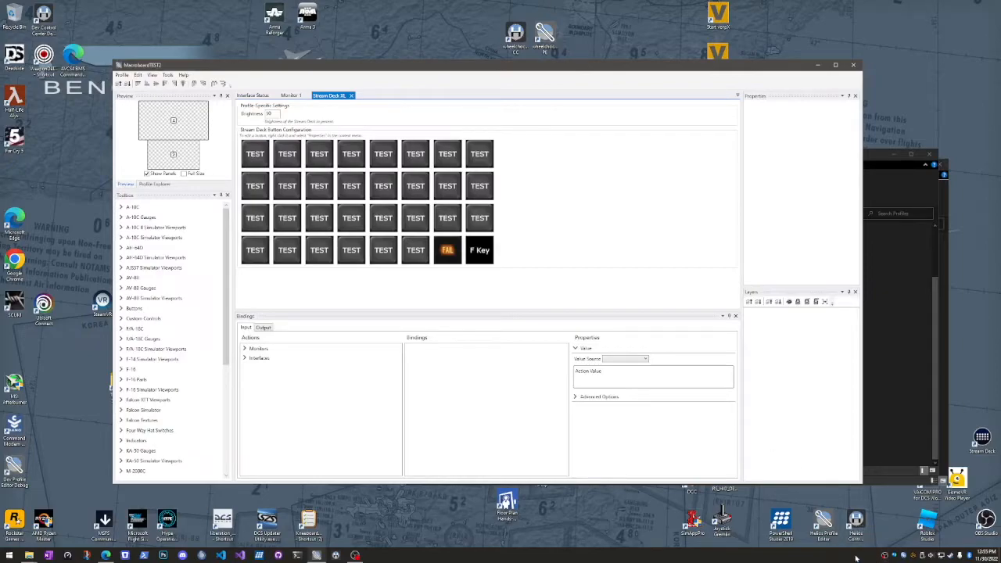
click(986, 441)
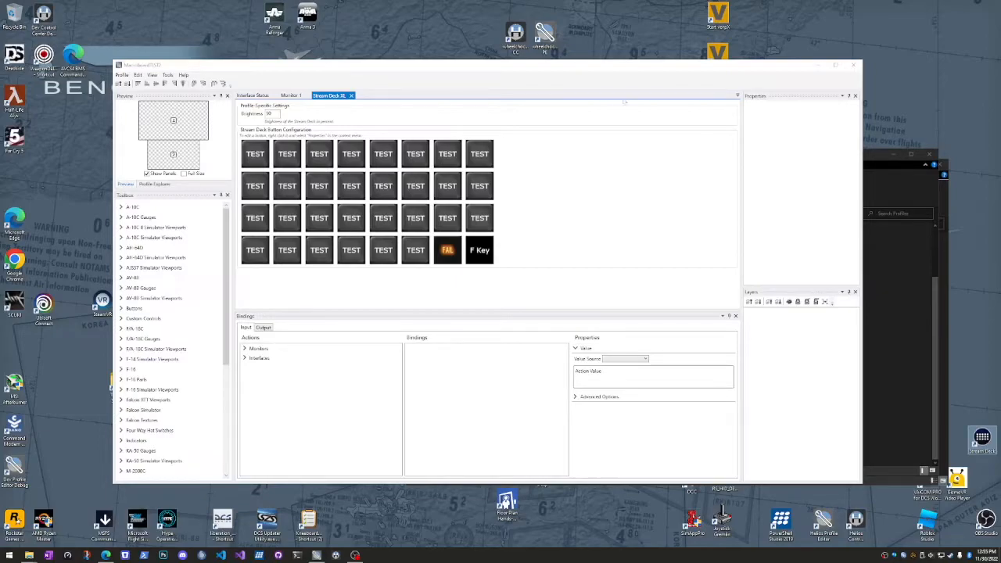
drag(626, 67, 636, 65)
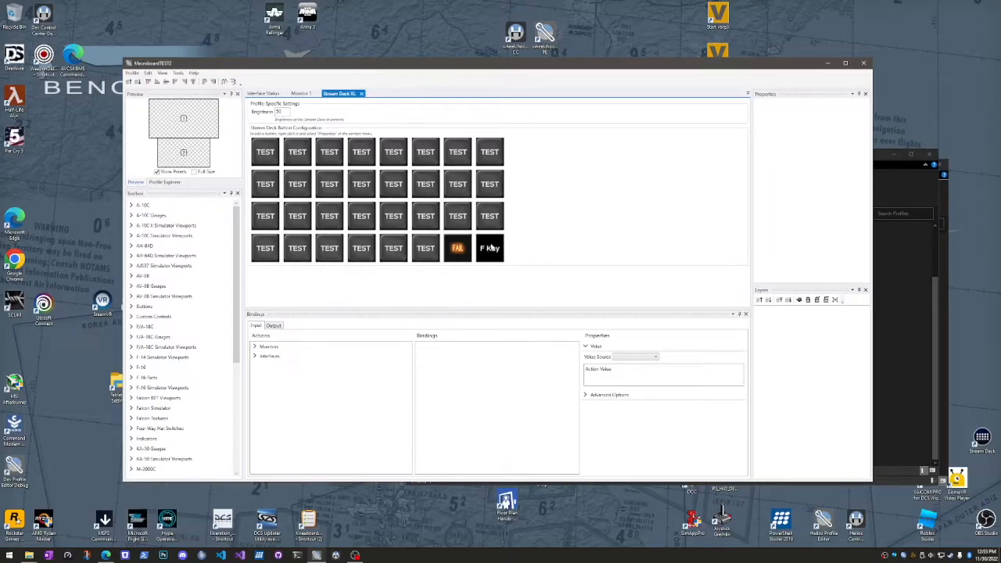
- Inspect the FAIL button's background image and text properties beside the button grid, leaving them unedited
right_click(491, 247)
right_click(452, 246)
right_click(451, 246)
click(475, 252)
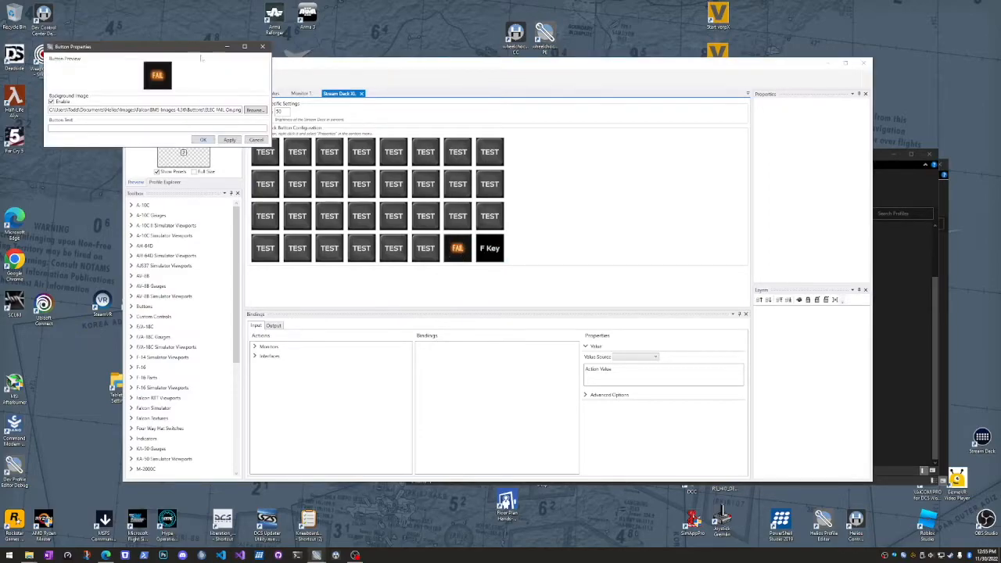
drag(204, 52, 671, 151)
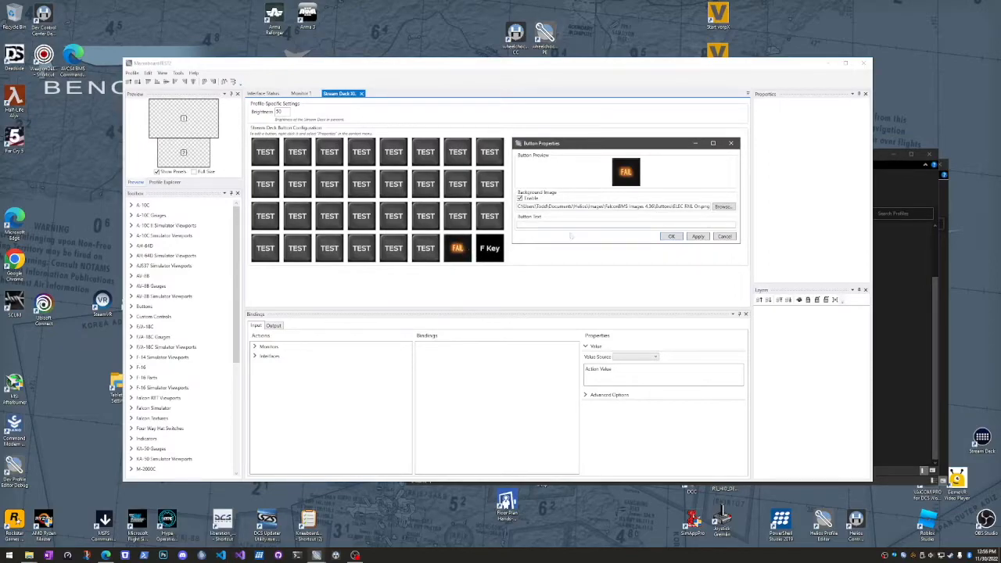
click(725, 236)
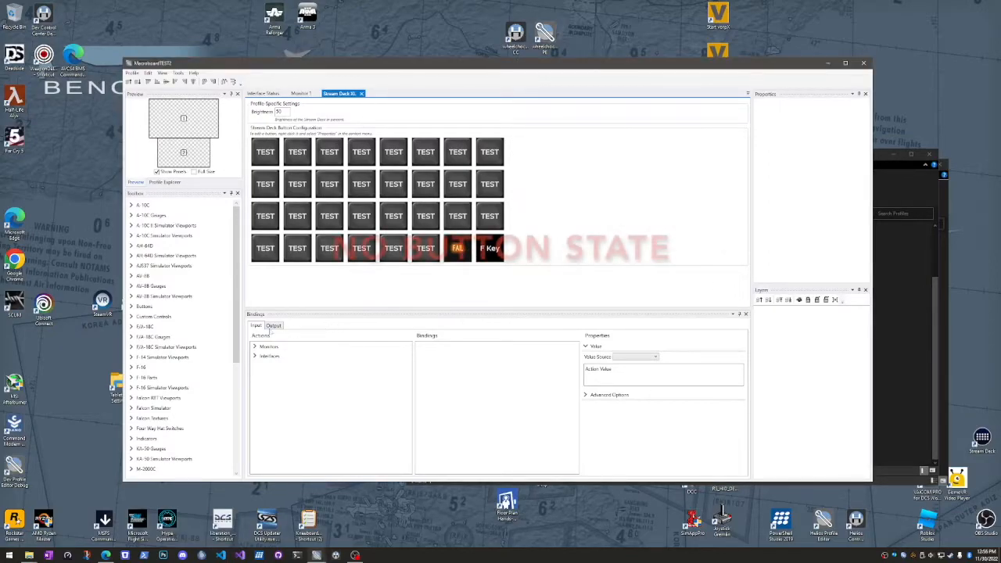
- Examine the pressed and released entries listed for Row 0 of the Stream Deck XL interface in the input bindings
click(263, 382)
click(271, 391)
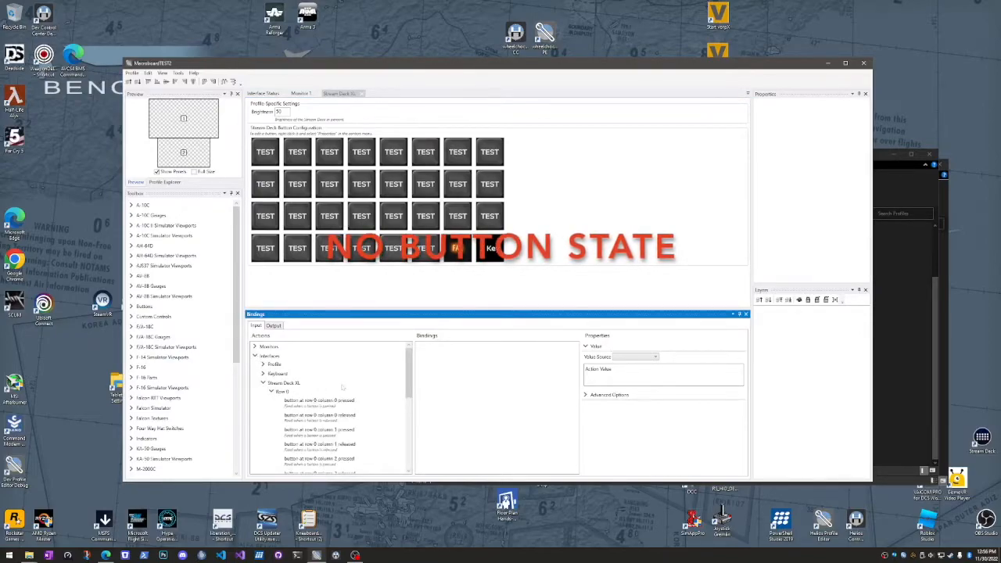
scroll(373, 373, down, 2)
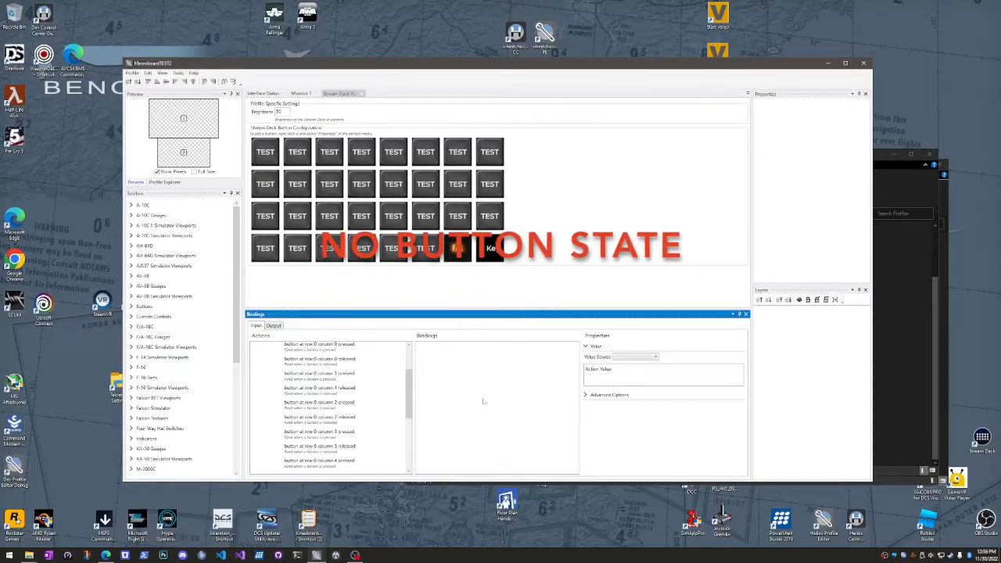
scroll(360, 405, up, 2)
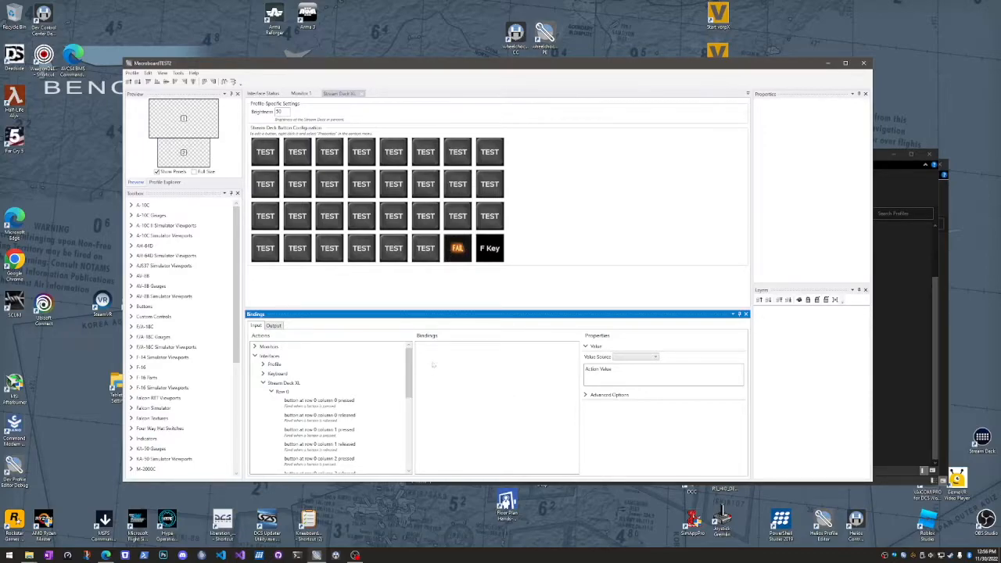
mouse_move(409, 371)
mouse_down()
mouse_move(410, 403)
mouse_move(409, 370)
mouse_up()
click(625, 208)
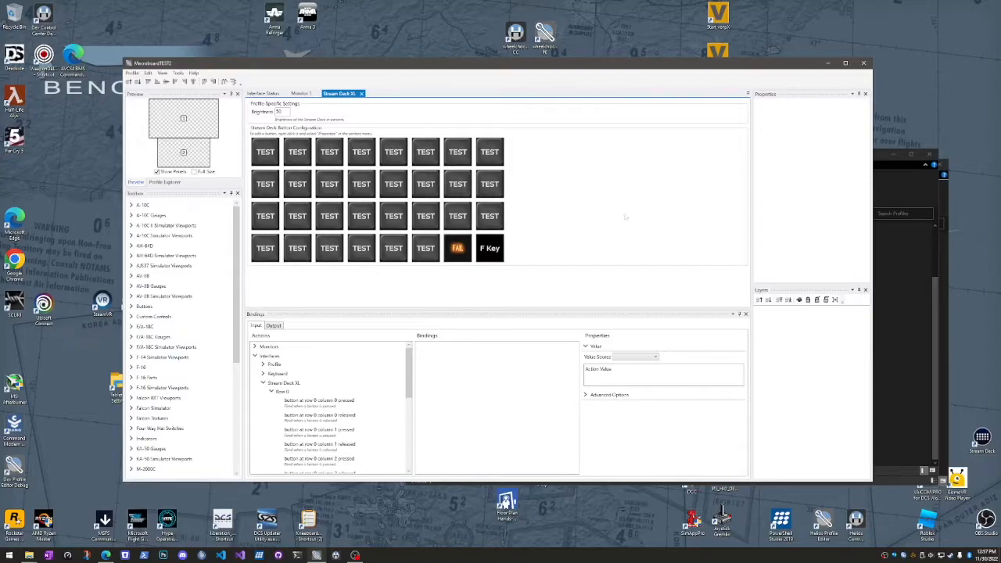